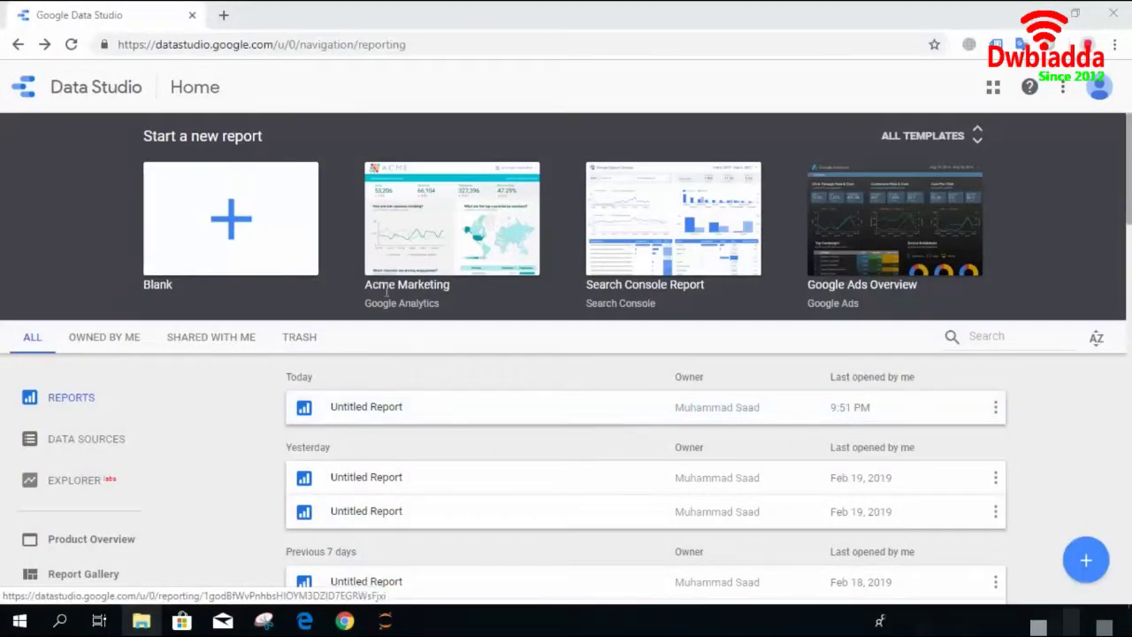
- Create a blank report and add the Automated-PACE REPORT INPUT SHEET - December.csv data source to it
left_click(230, 221)
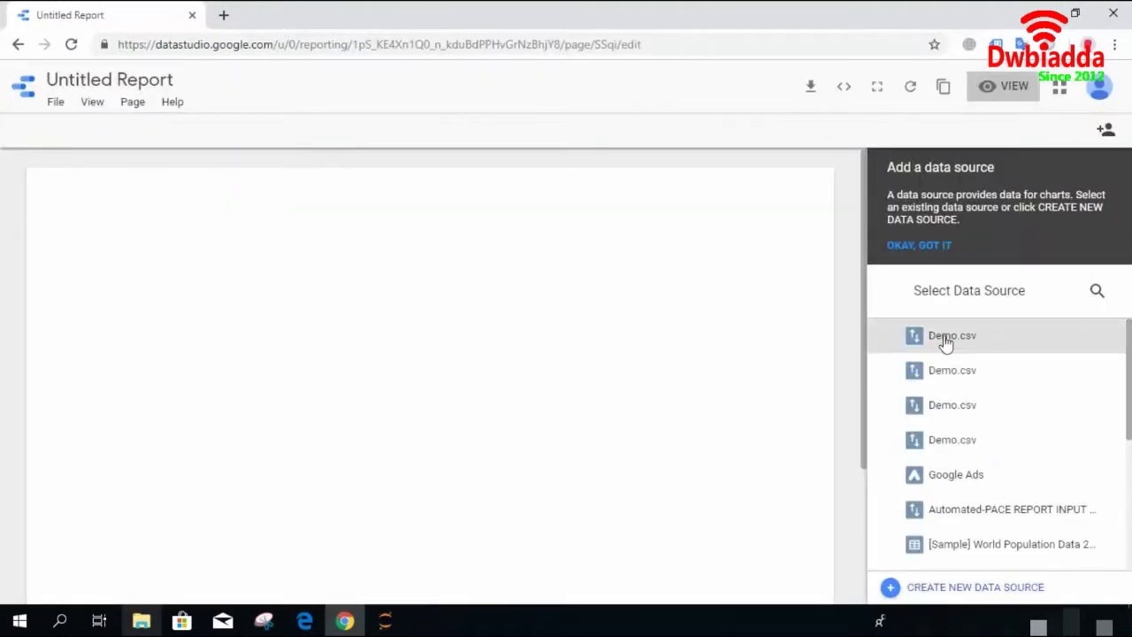
scroll(1112, 424, "down", 2)
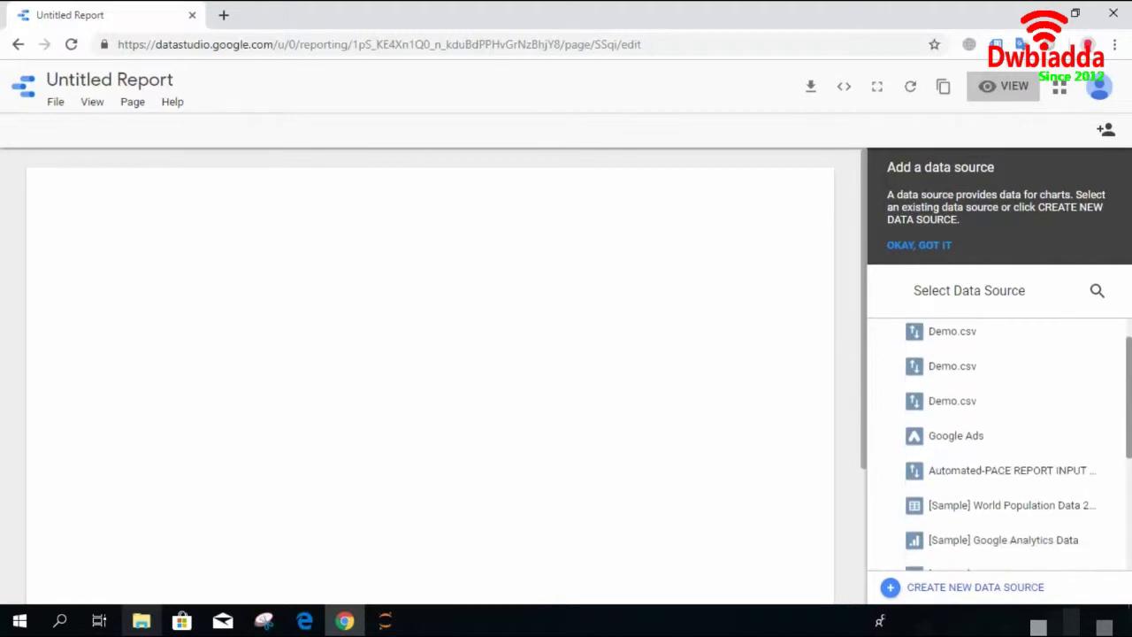
left_click(1038, 444)
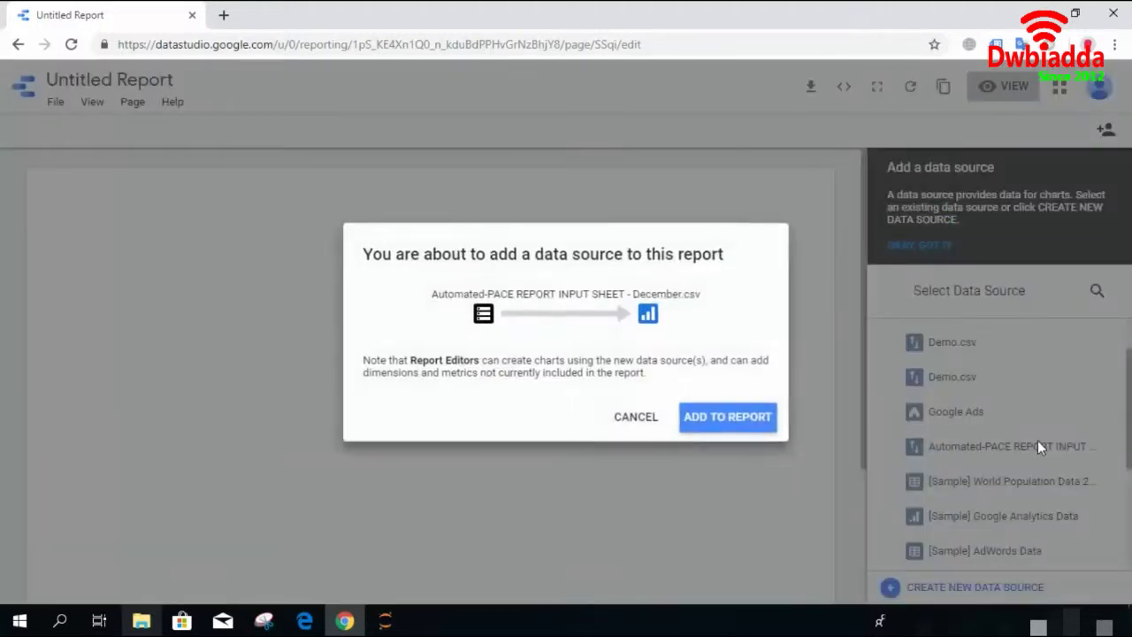
left_click(731, 421)
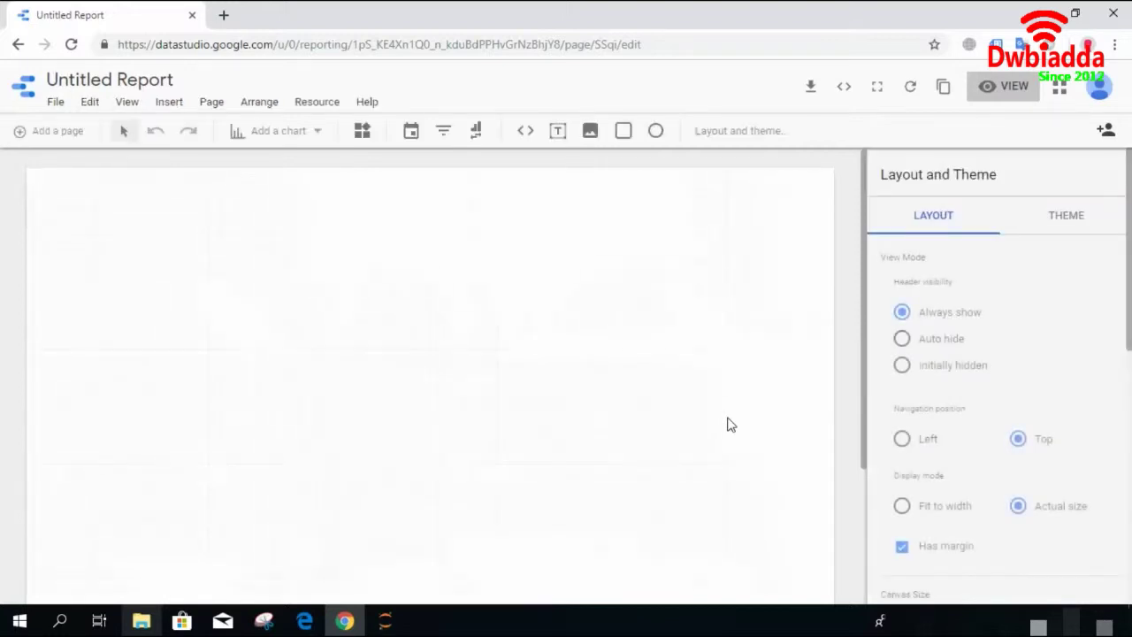
- Insert a plain pivot table near the top of the page and widen it on both sides across most of the page
left_click(322, 135)
left_click_drag(476, 235, 468, 596)
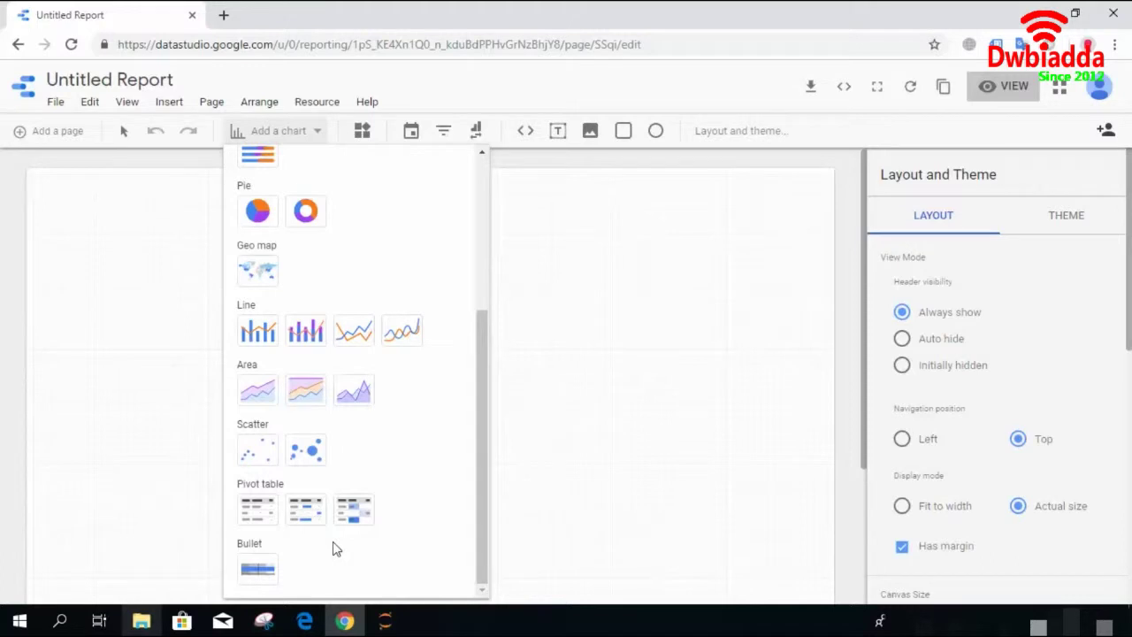
left_click(261, 512)
left_click_drag(409, 293, 398, 322)
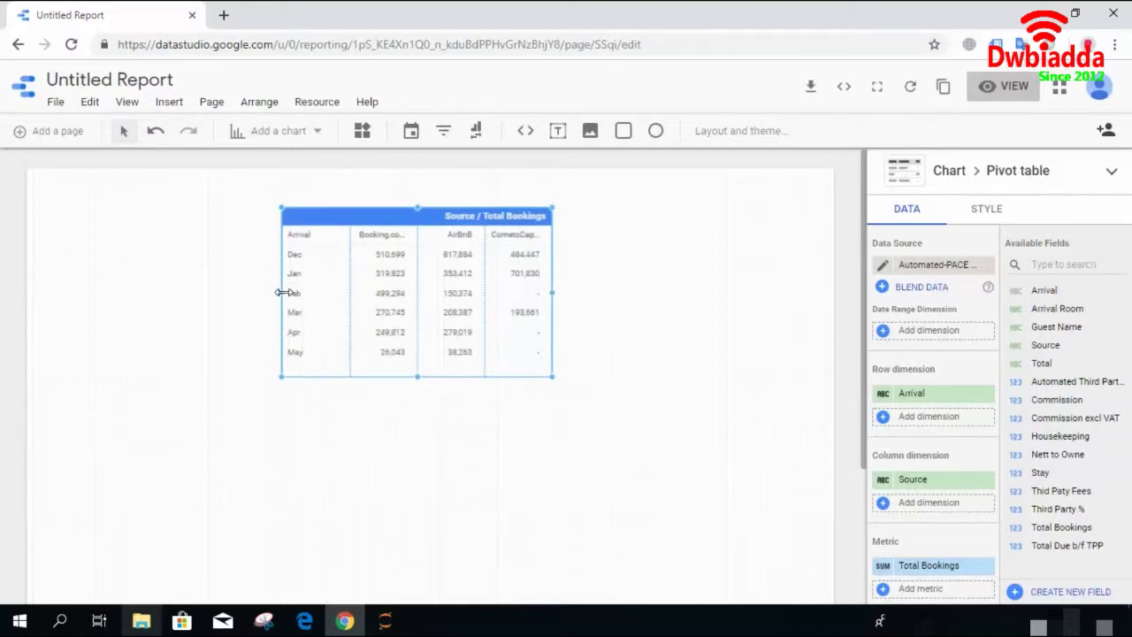
left_click_drag(281, 293, 106, 294)
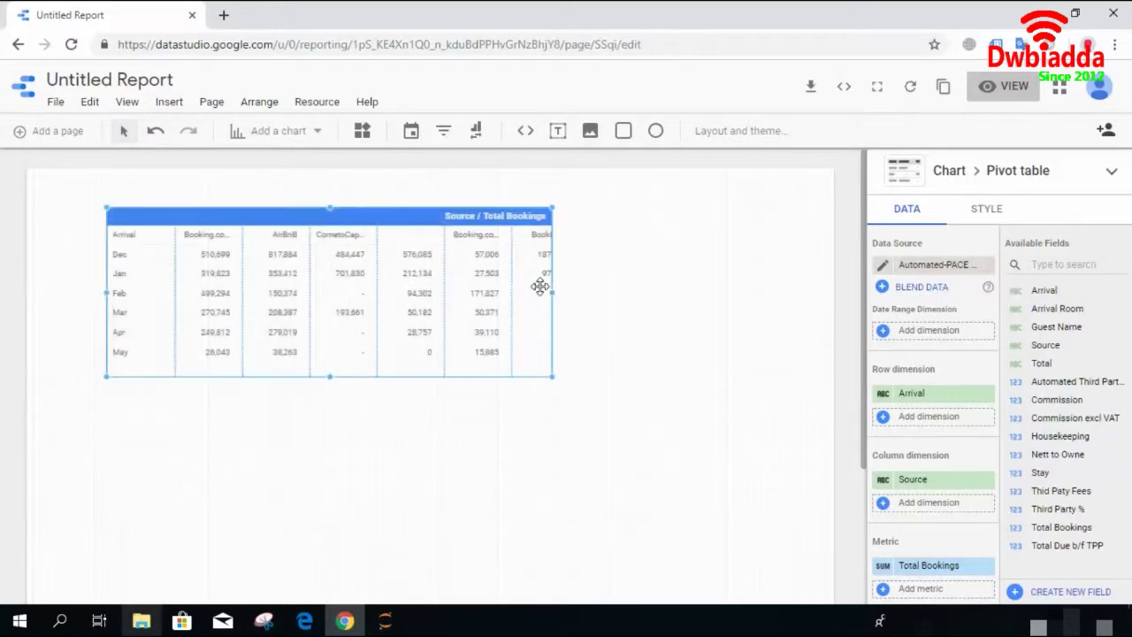
left_click_drag(552, 291, 725, 283)
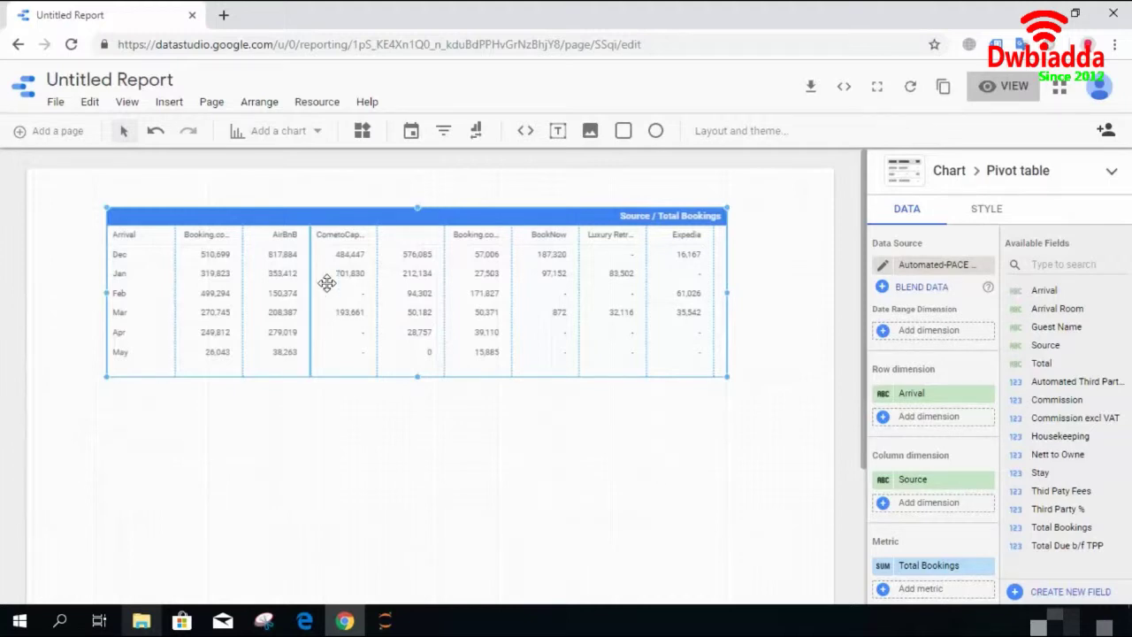
mouse_move(419, 377)
left_mouse_down()
mouse_move(418, 410)
mouse_move(419, 376)
left_mouse_up()
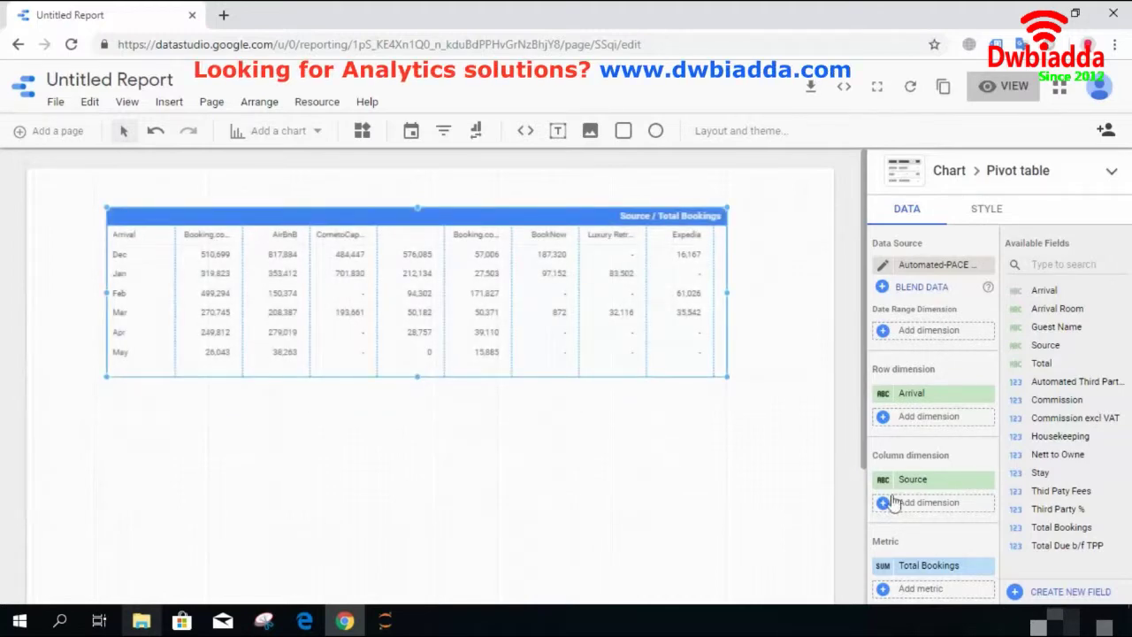
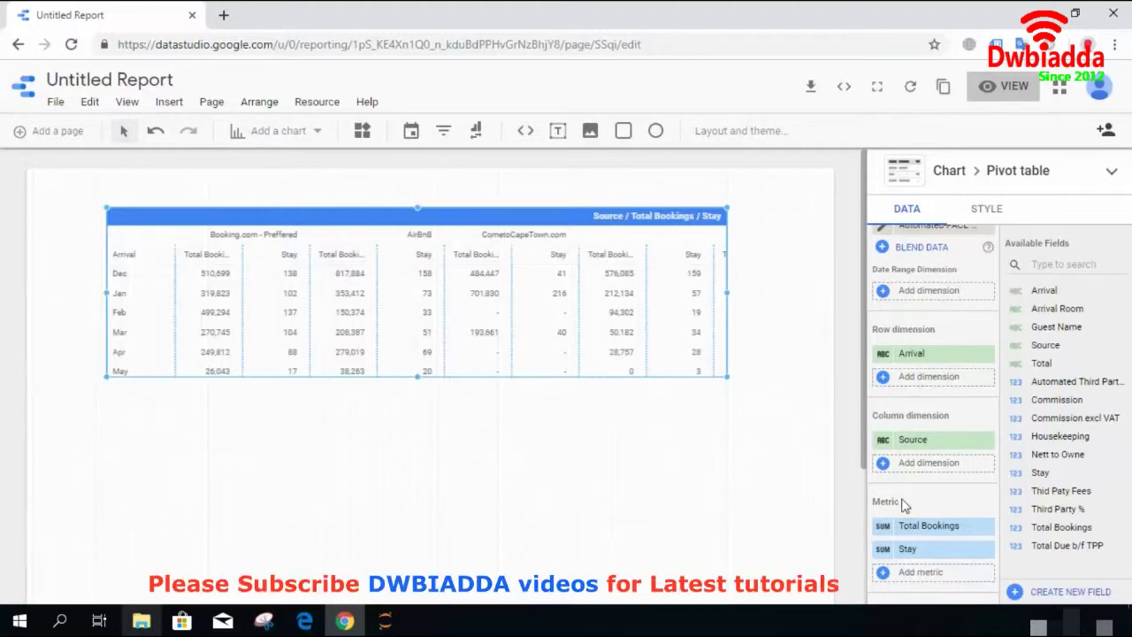
- Preview the report to examine the pivot table's Total Bookings figures by arrival month, then return to editing with the table selected
left_click(1009, 86)
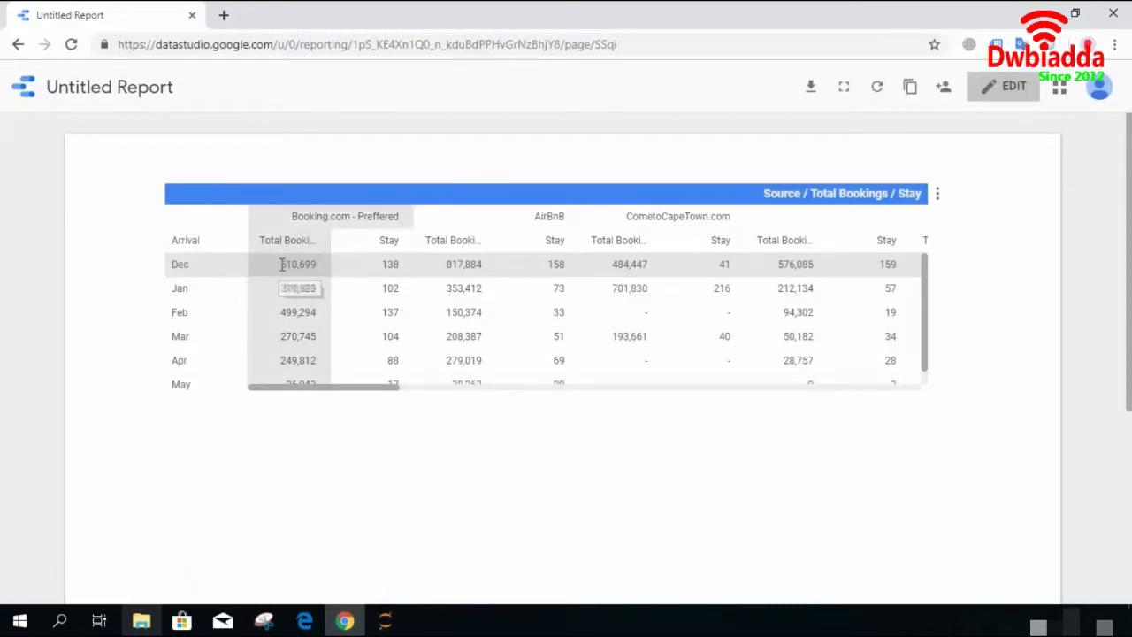
left_click_drag(279, 265, 314, 268)
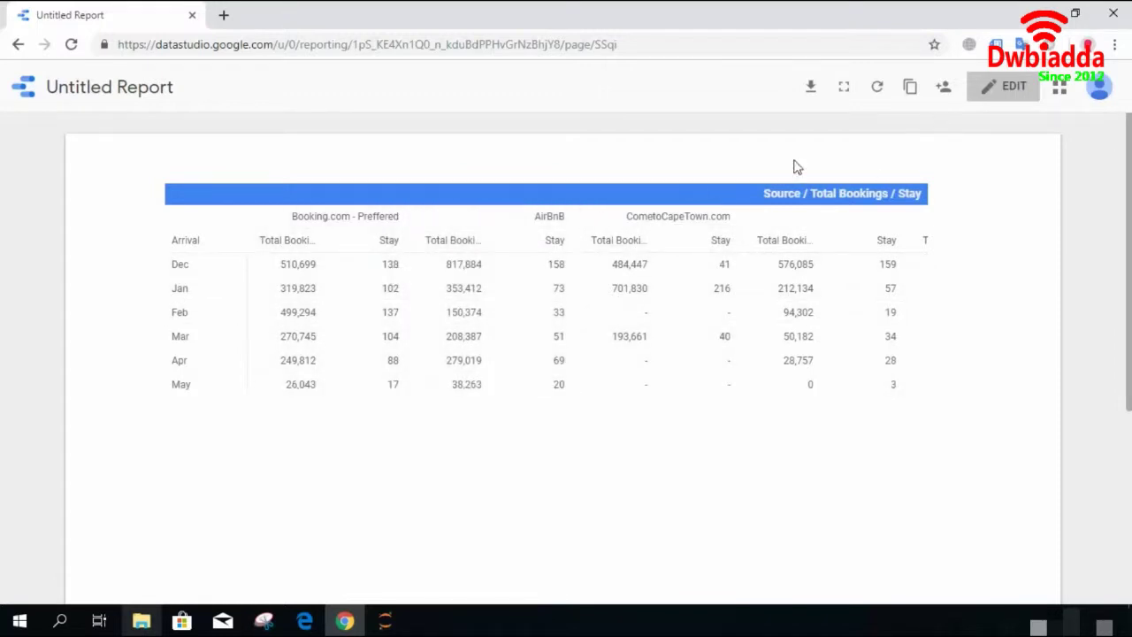
left_click(1018, 87)
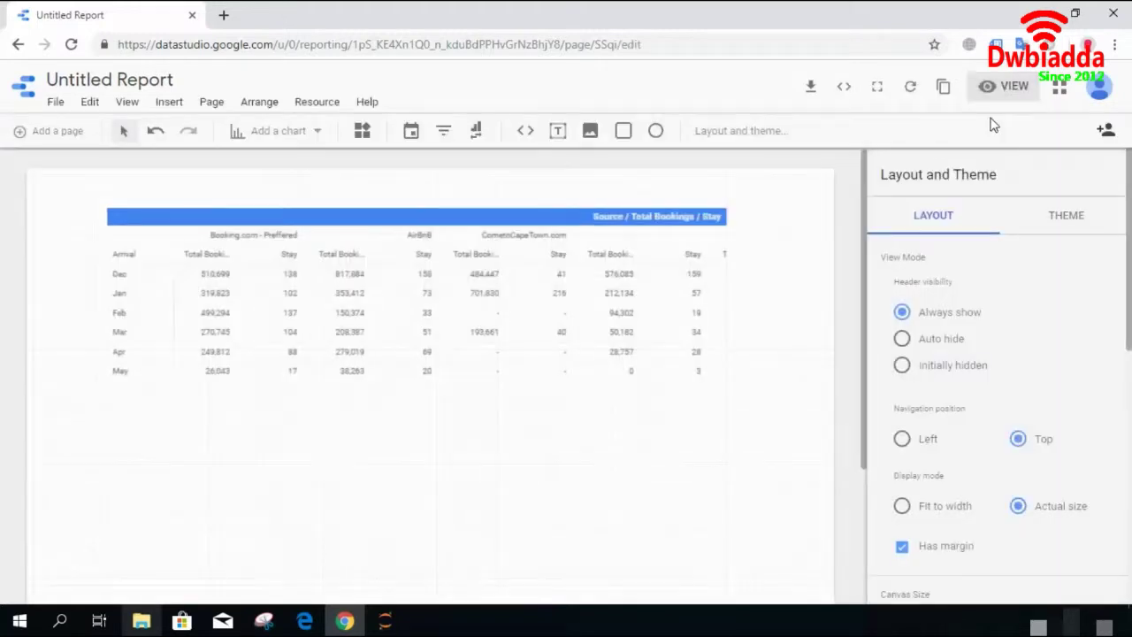
left_click(574, 347)
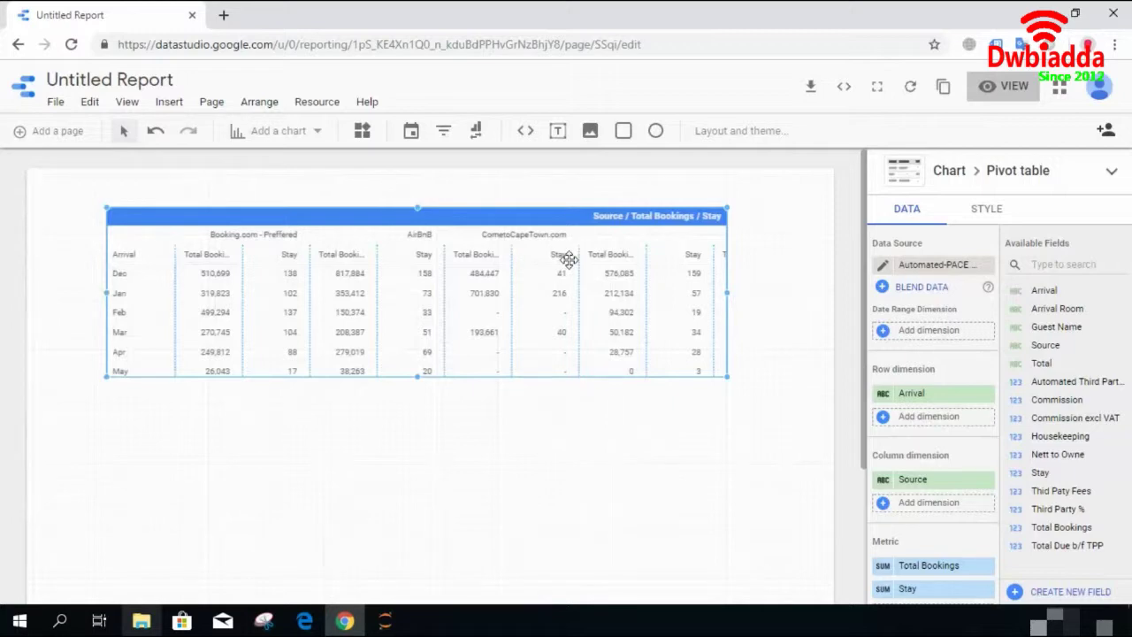
- Insert a pivot table with bars, place it below the first table's left end, and resize it to just over two source columns
left_click(296, 133)
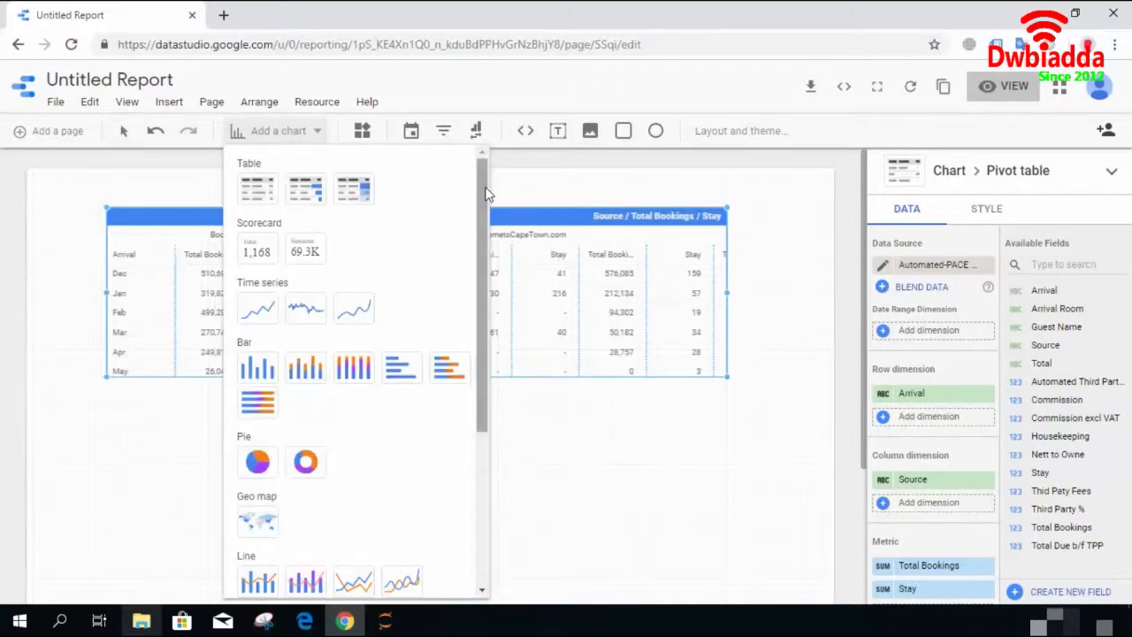
scroll(466, 462, "down", 3)
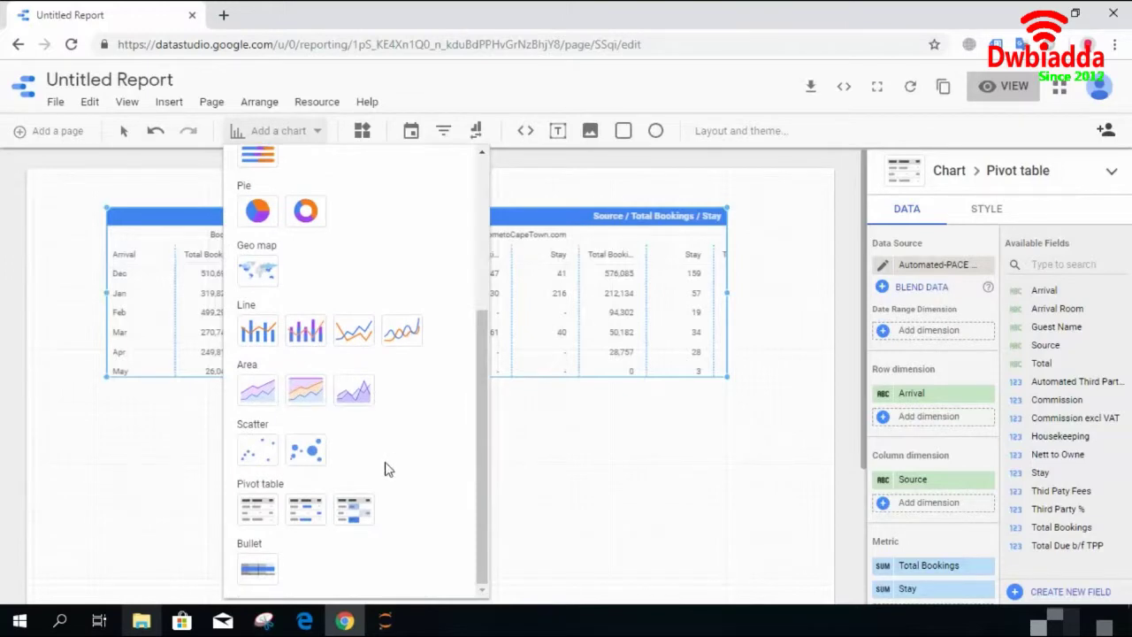
left_click(303, 511)
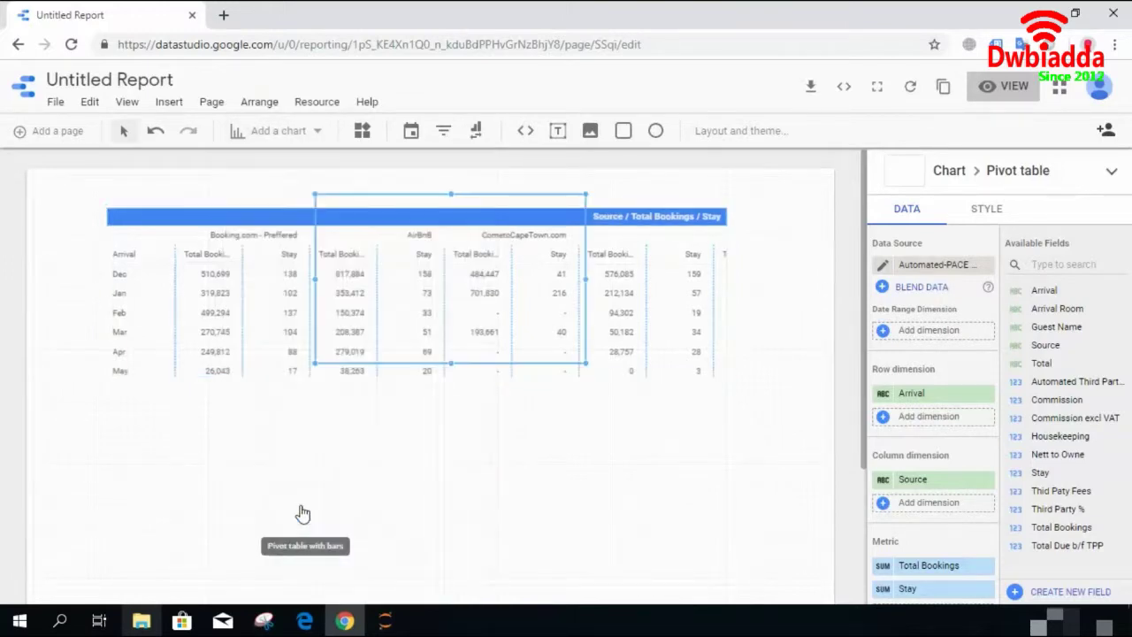
left_click(412, 346)
left_click_drag(422, 372, 217, 517)
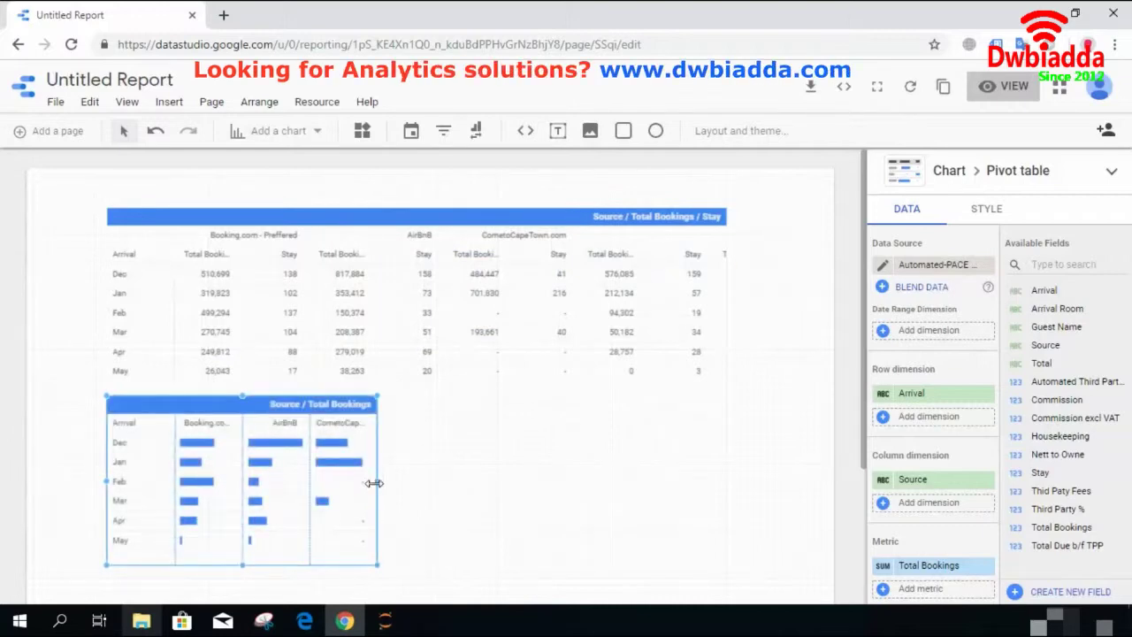
left_click_drag(378, 482, 722, 502)
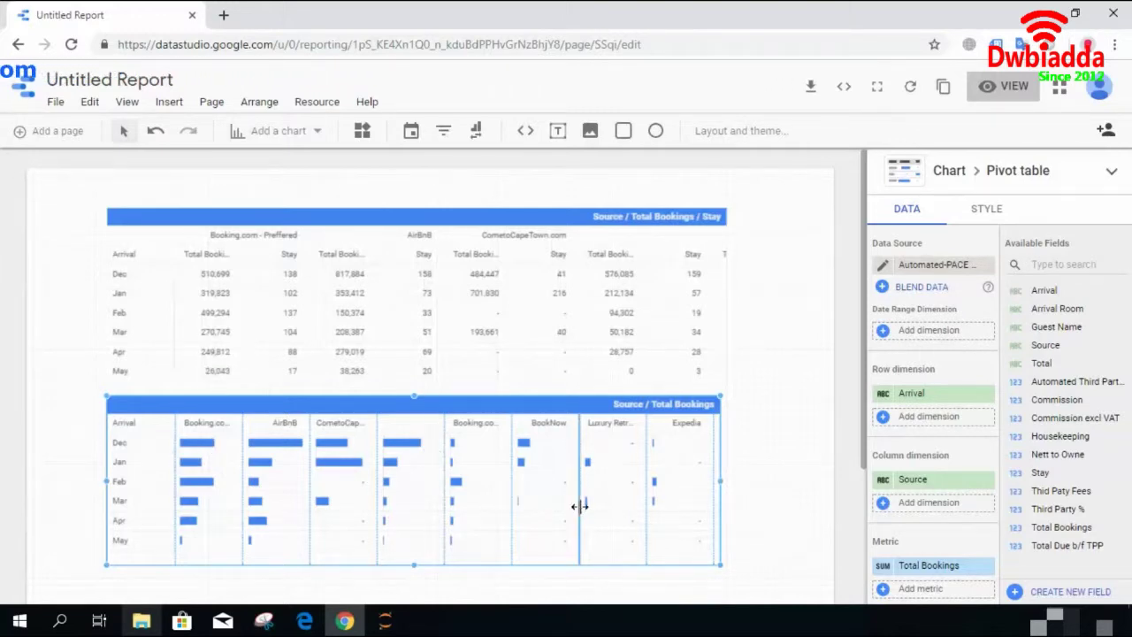
left_click_drag(718, 481, 337, 482)
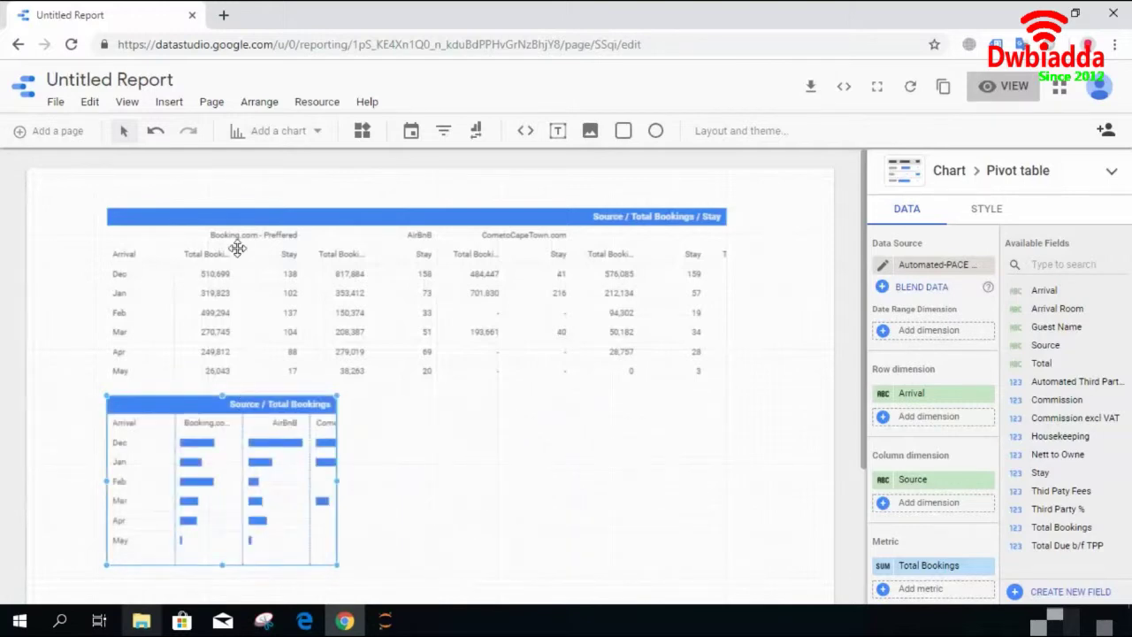
- Insert a pivot table with heatmap, place it beside the bar pivot table, and widen it almost to the page's right edge
left_click(285, 134)
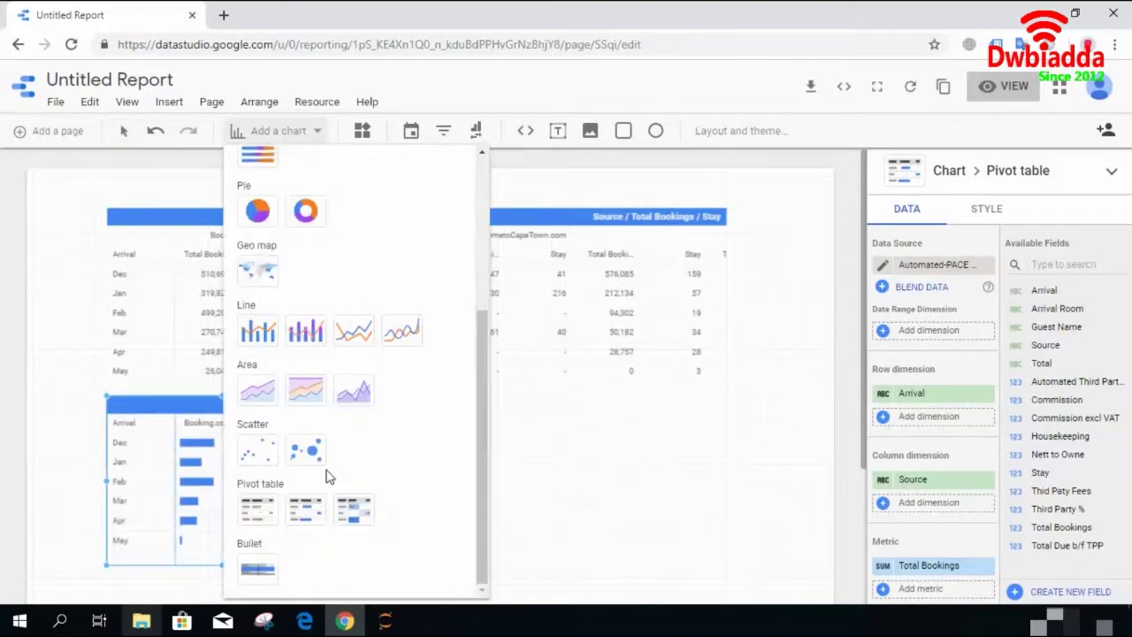
left_click(354, 509)
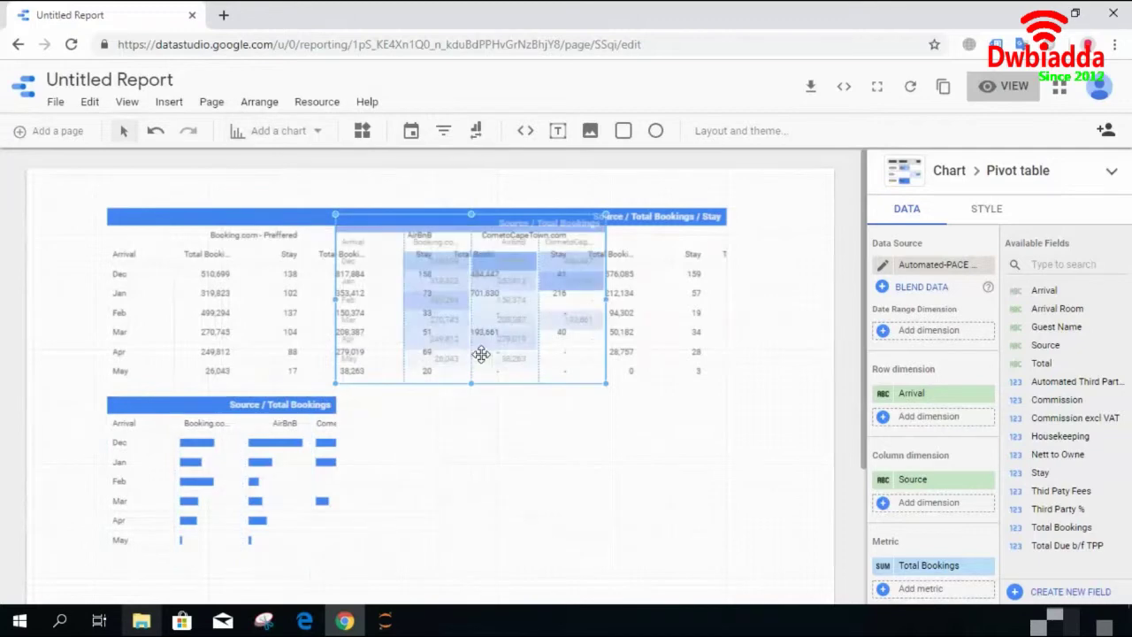
left_click_drag(481, 327, 523, 497)
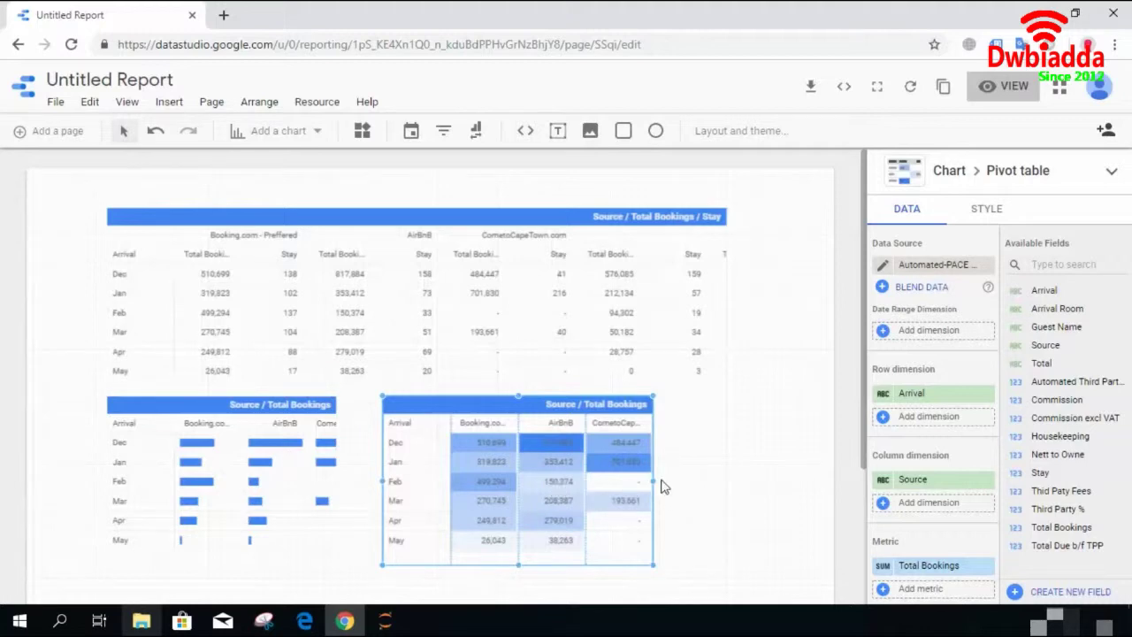
left_click_drag(653, 482, 799, 475)
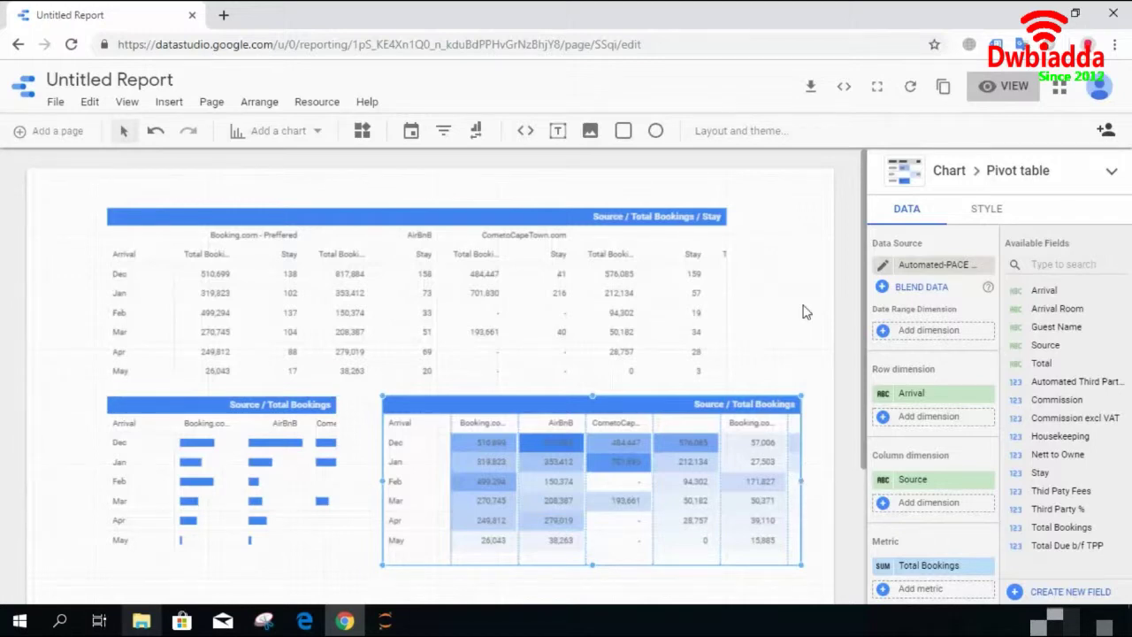
- Preview the report, examine further source columns in the bar and heatmap pivot tables, and return to editing
left_click(989, 81)
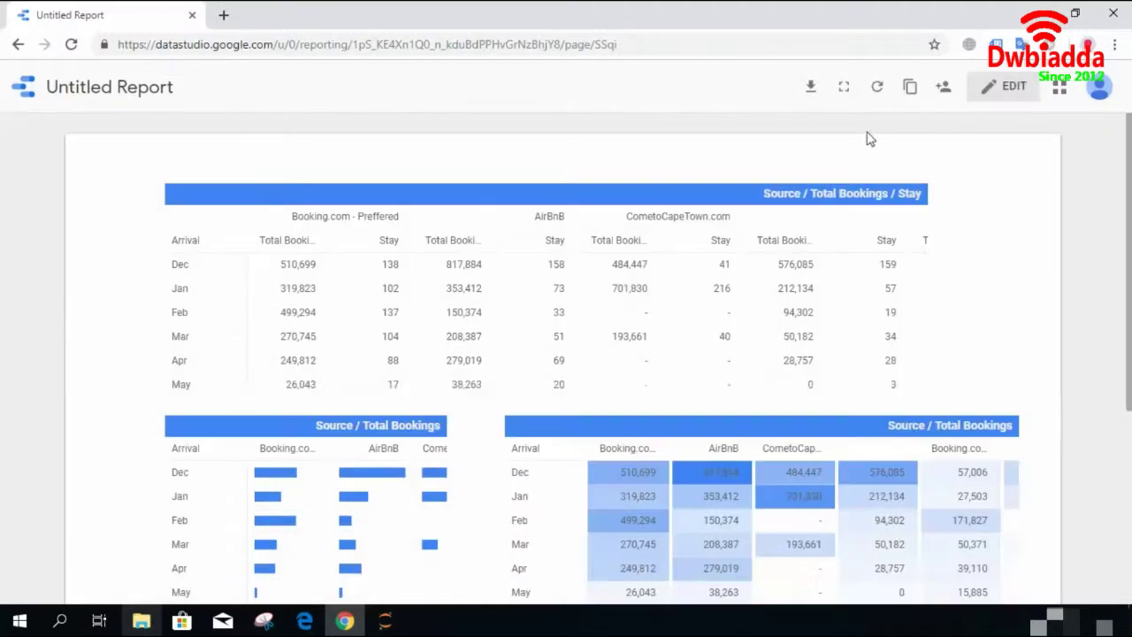
scroll(1053, 239, "down", 2)
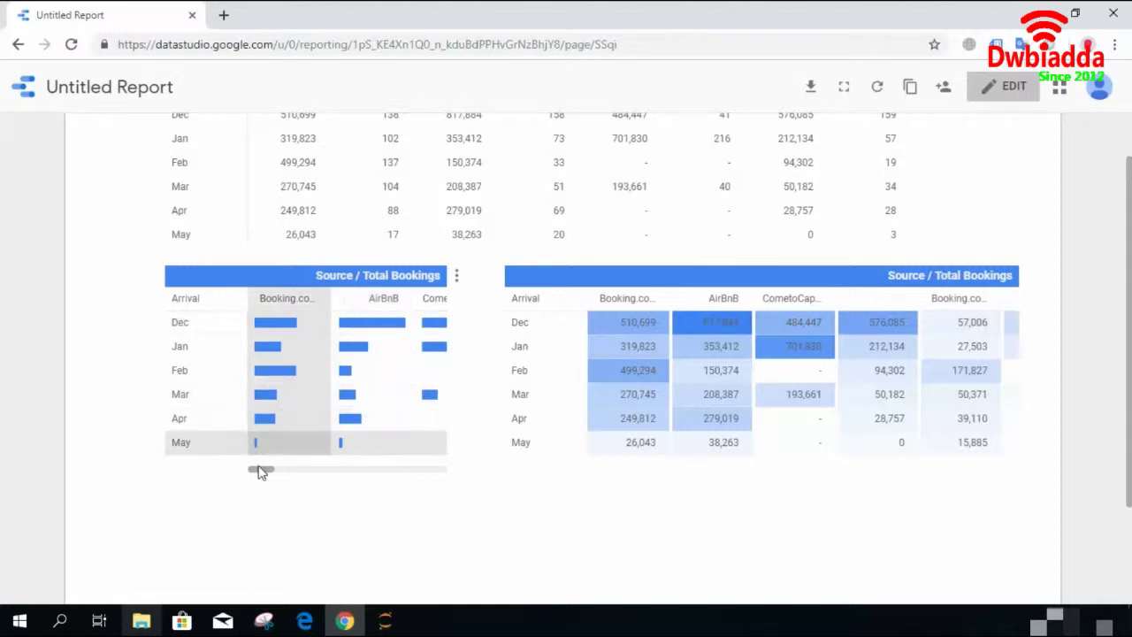
left_click_drag(262, 475, 316, 475)
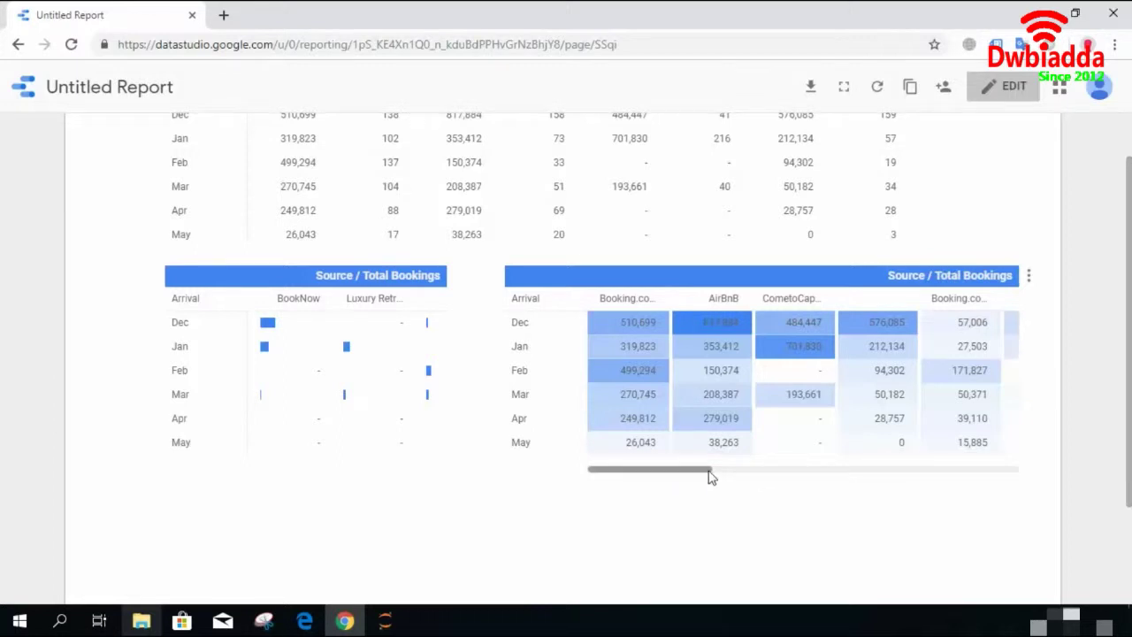
left_click_drag(690, 476, 597, 481)
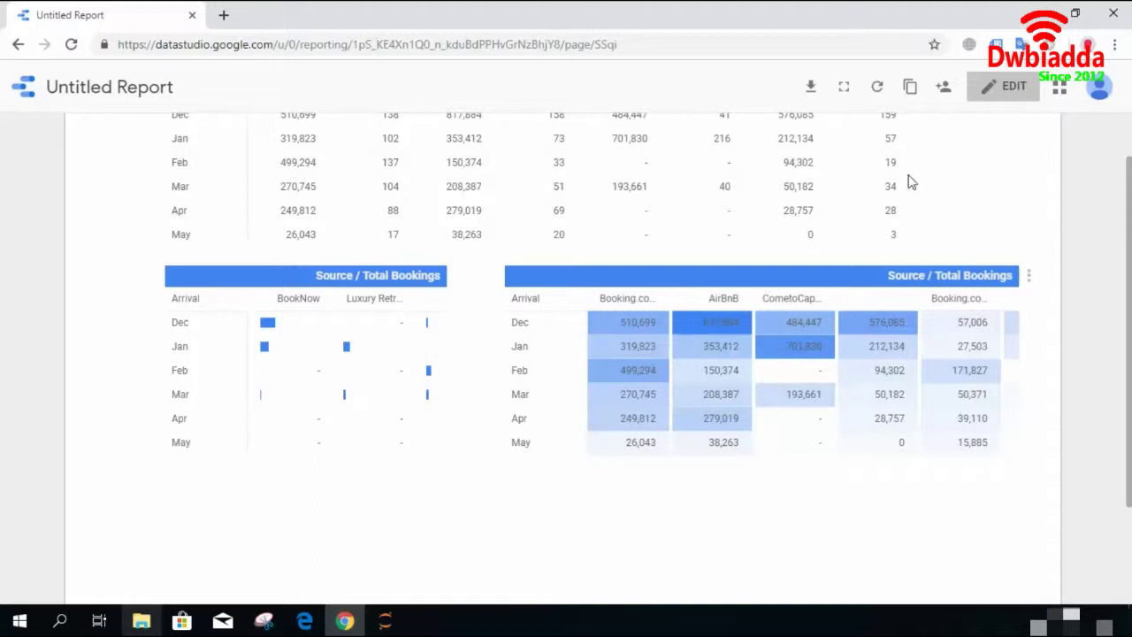
left_click(1008, 84)
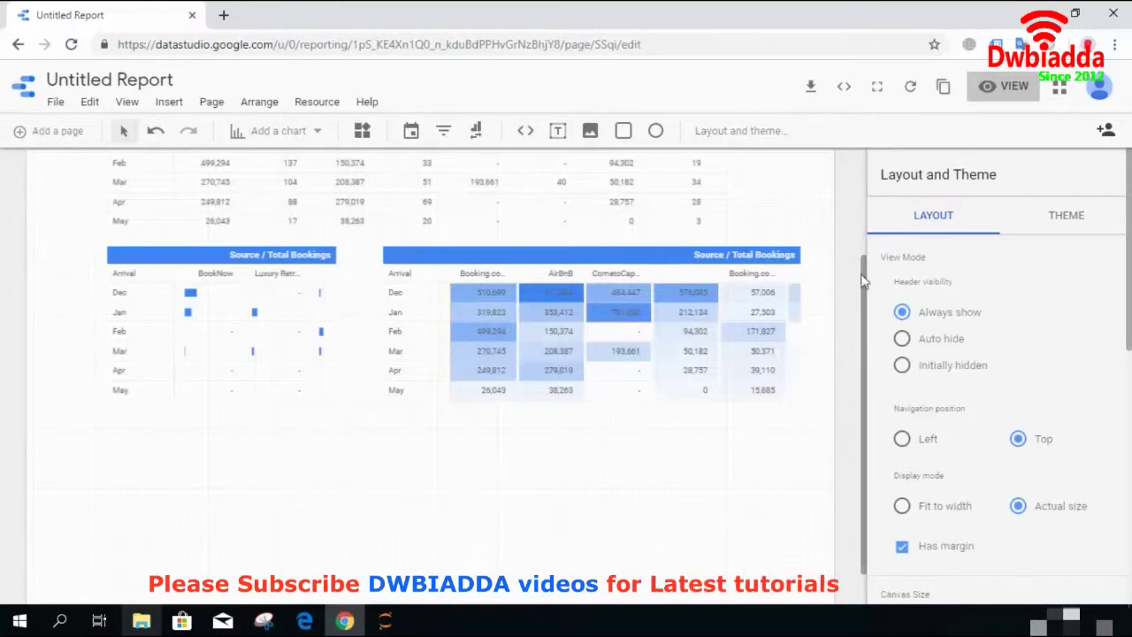
- Set the upper pivot table's header text to dark red at a font size of 18px
scroll(865, 283, "up", 3)
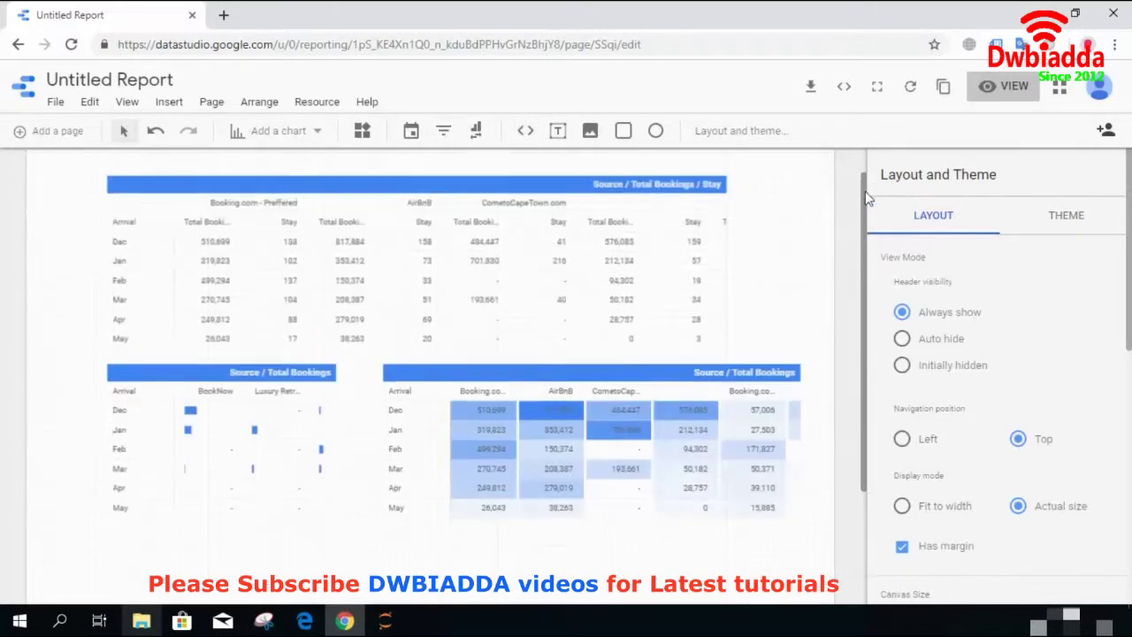
left_click(606, 294)
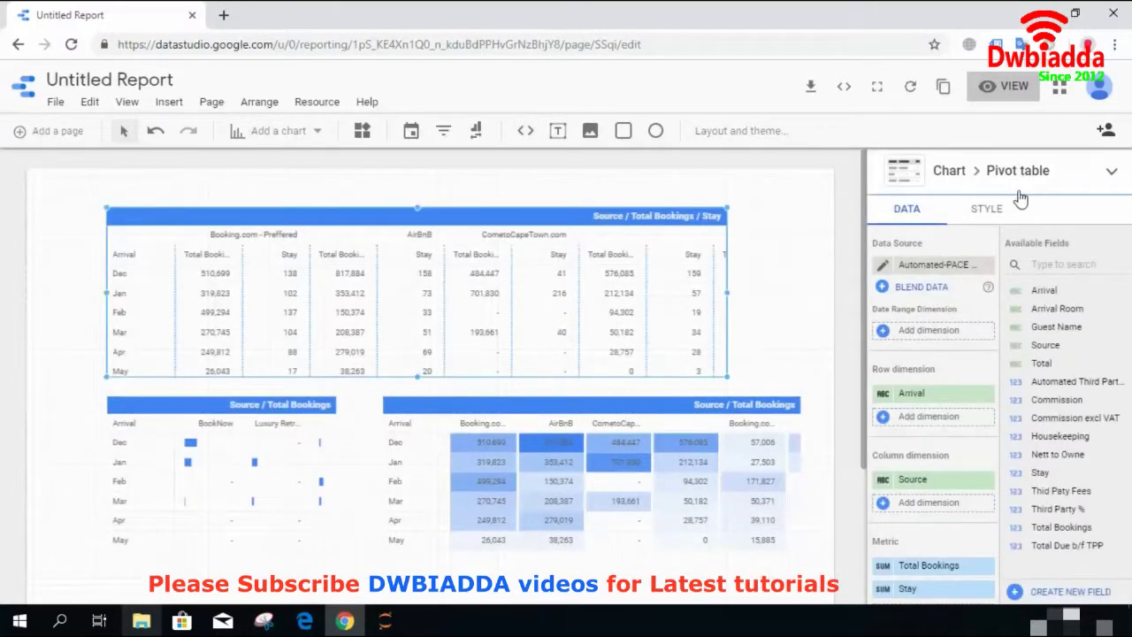
left_click(988, 209)
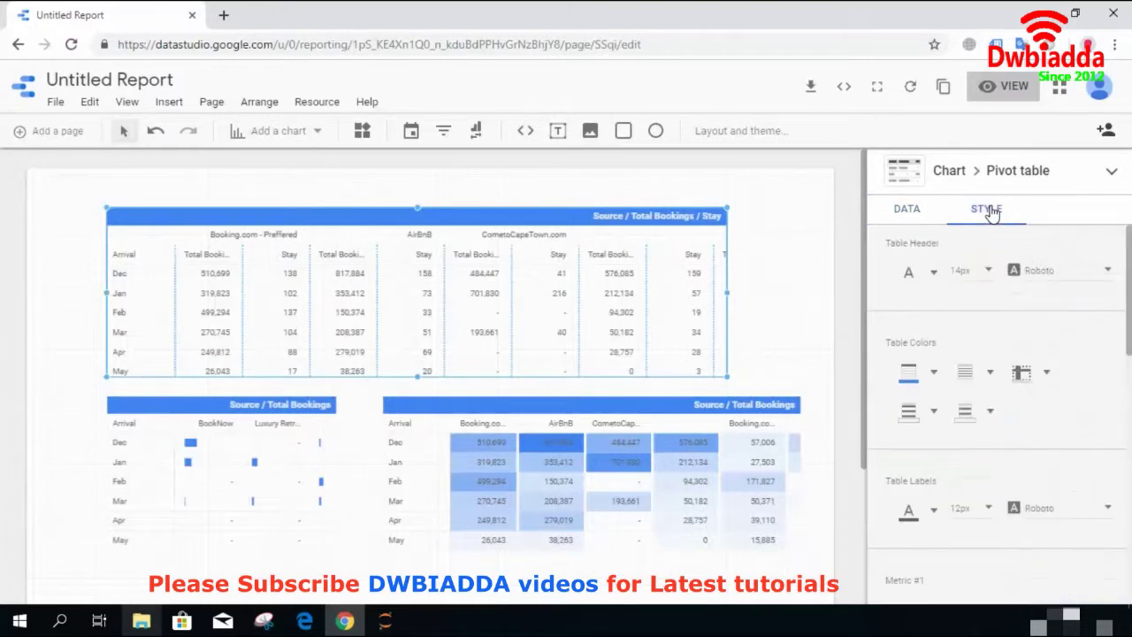
left_click(932, 275)
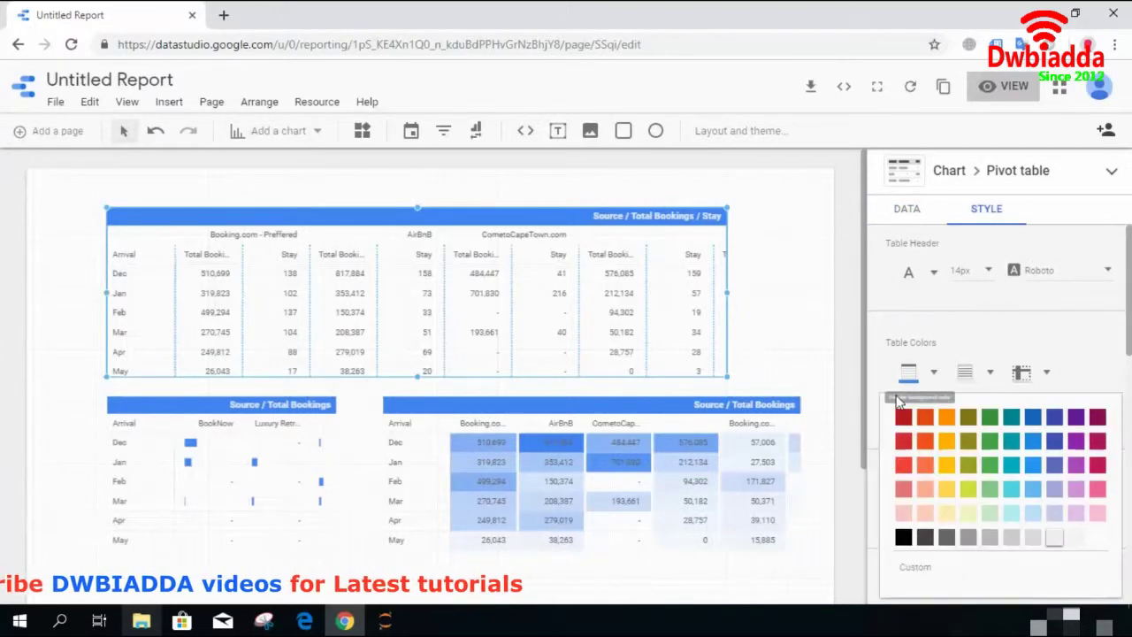
left_click(900, 431)
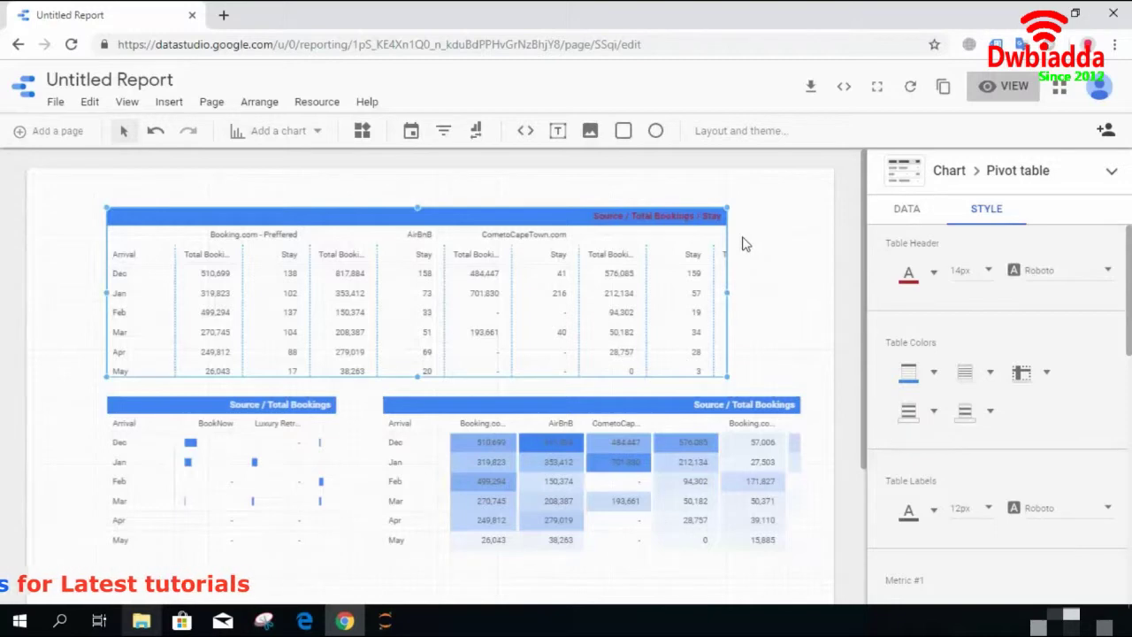
left_click(965, 270)
left_click(965, 311)
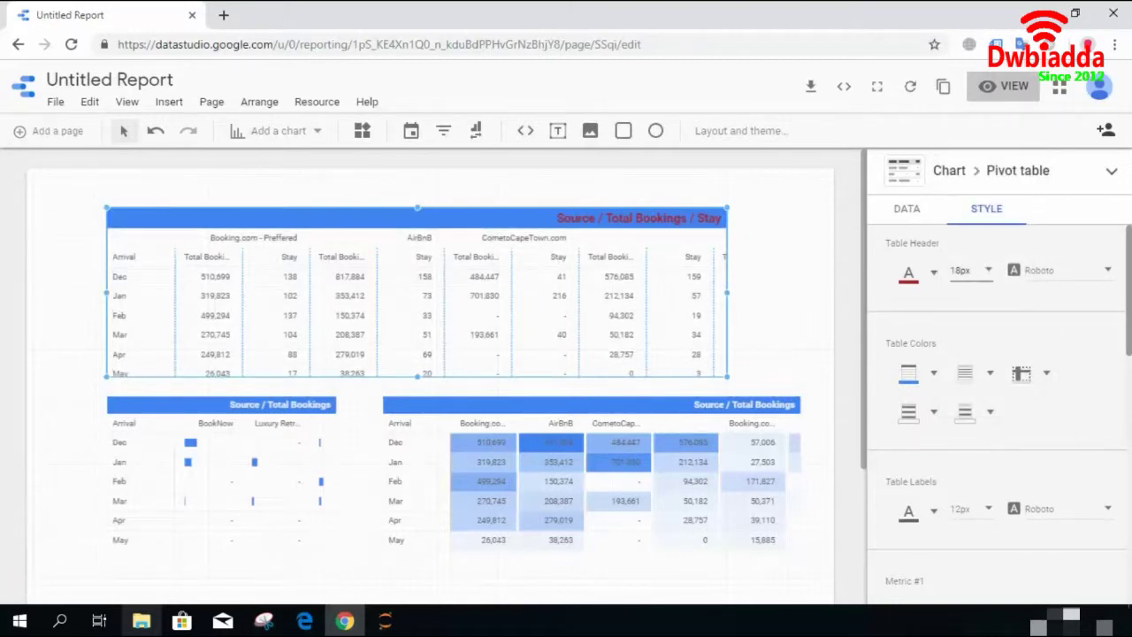
- Set the upper pivot table's header font to Impact
left_click(1107, 274)
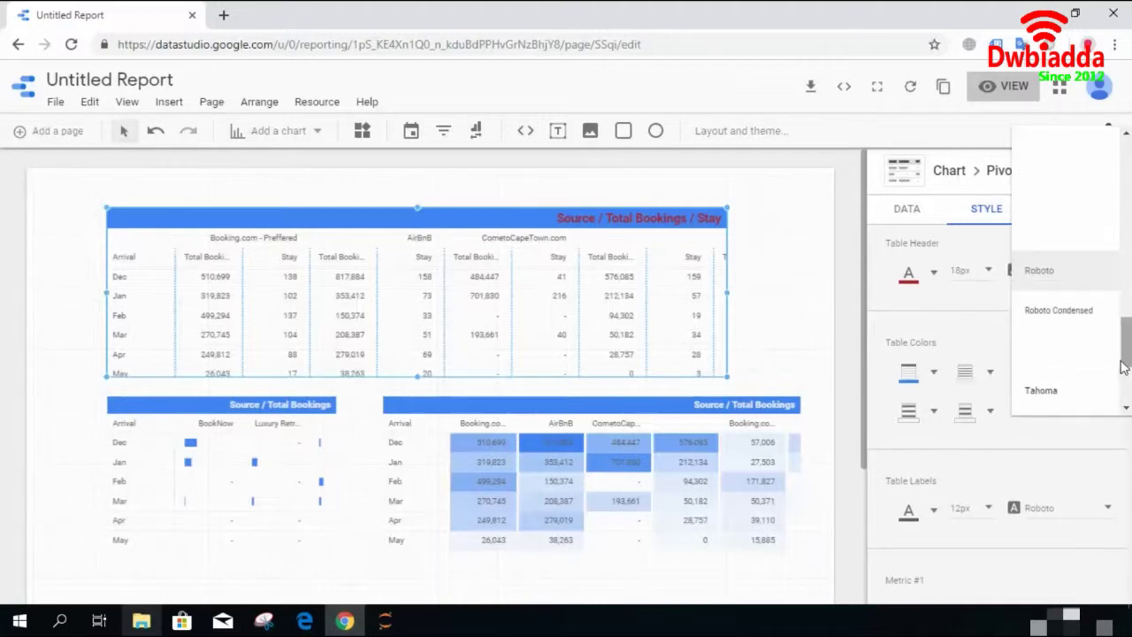
left_click_drag(1125, 367, 1126, 296)
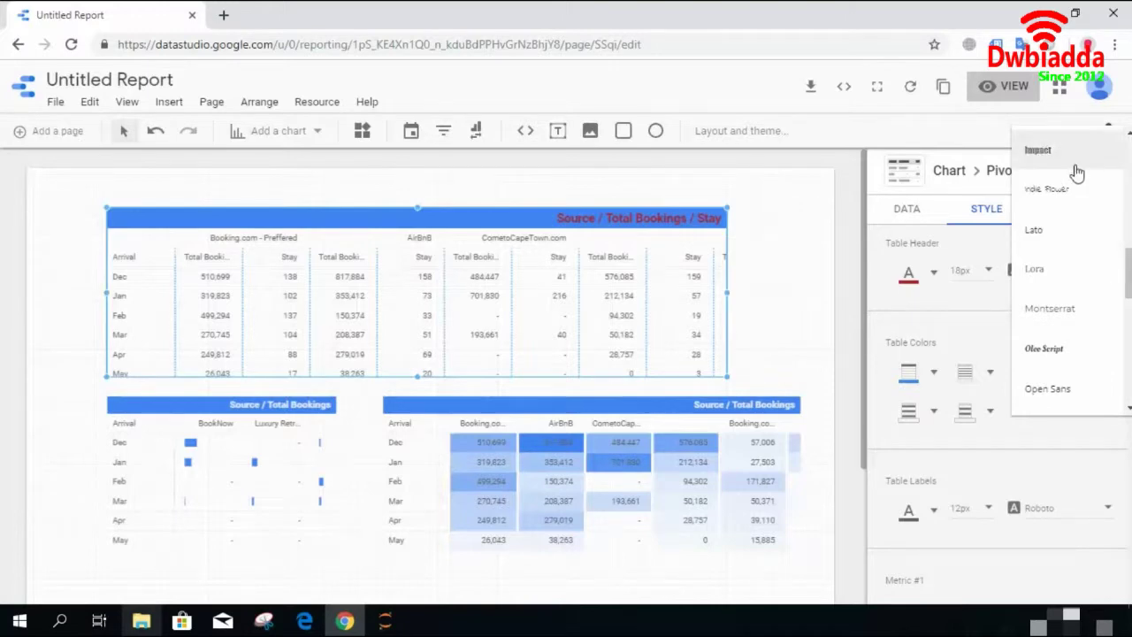
left_click(1039, 150)
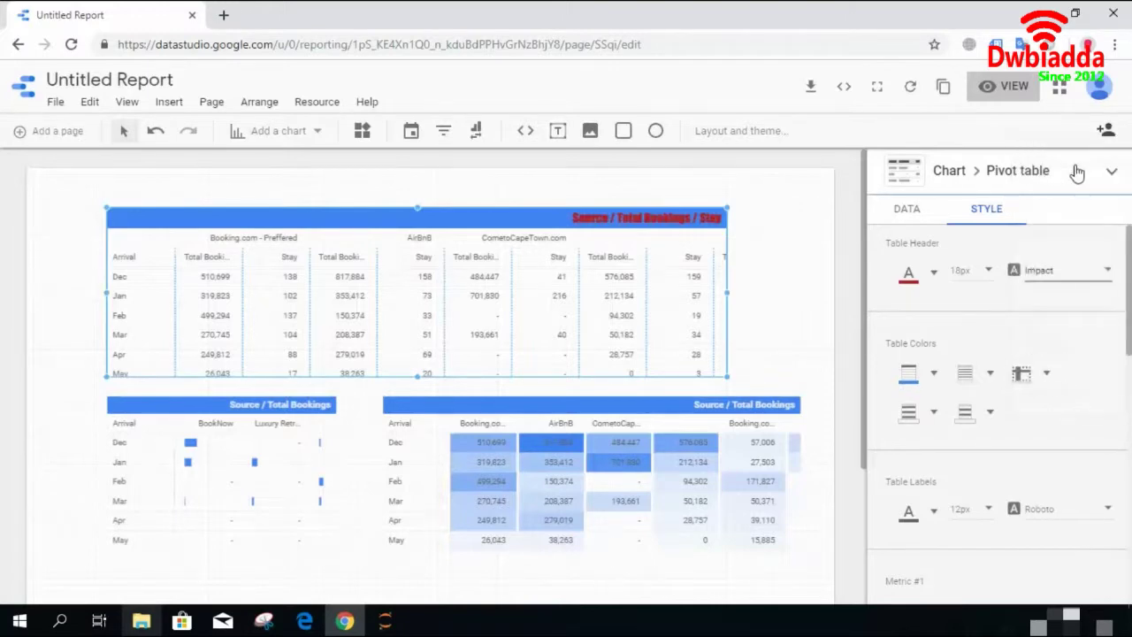
- Set the upper pivot table's header background to dark red, and replace that with amber orange
left_click(933, 379)
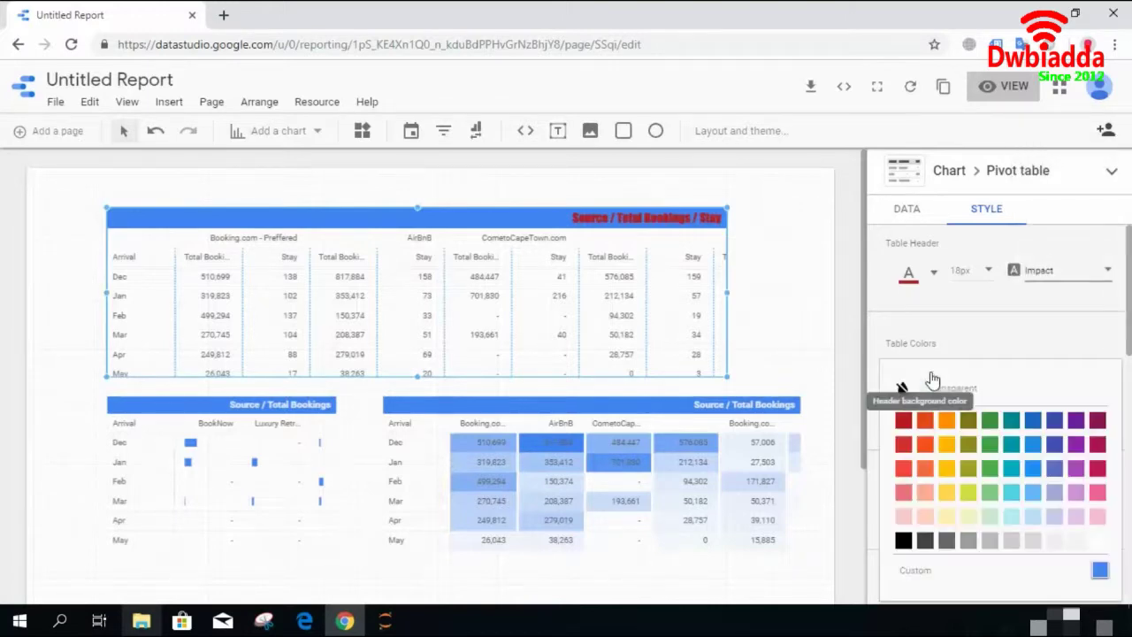
left_click(905, 430)
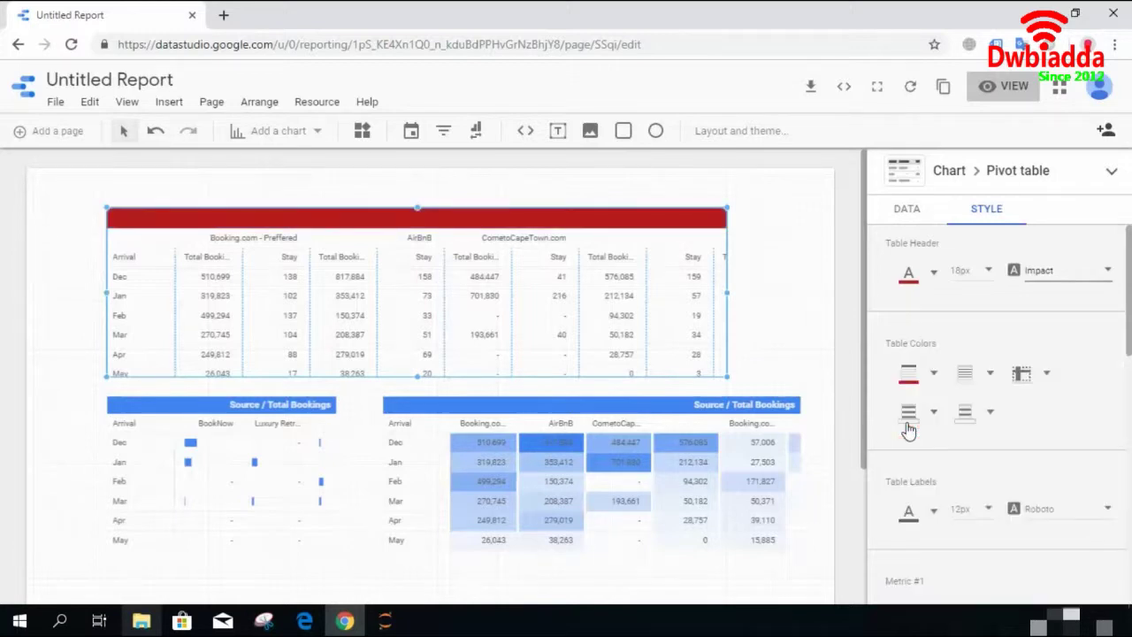
left_click(908, 375)
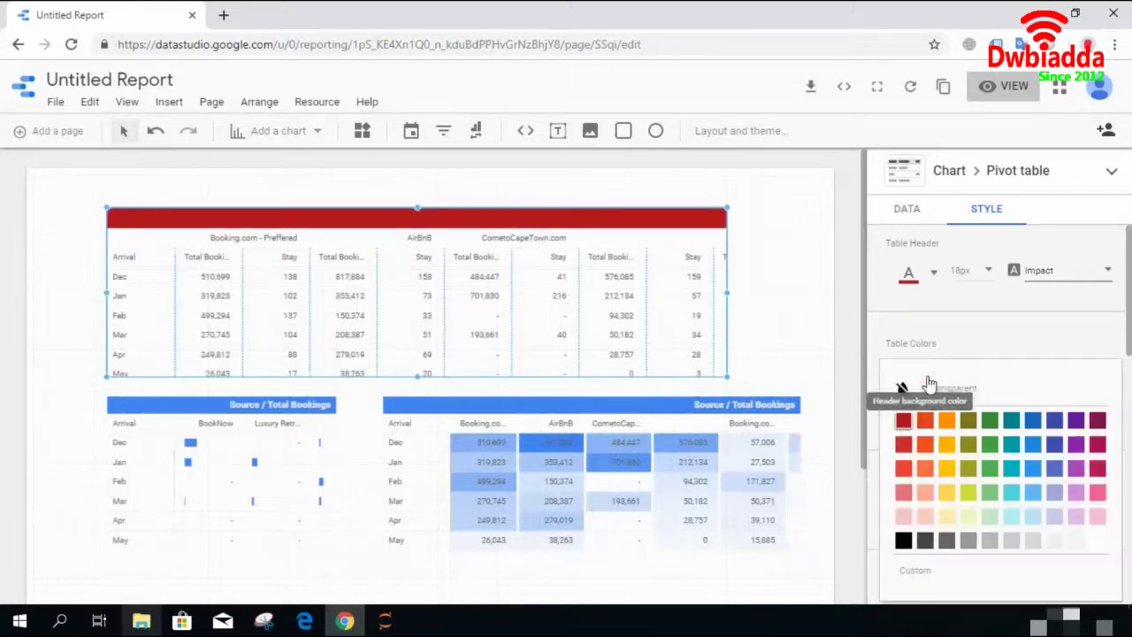
left_click(947, 445)
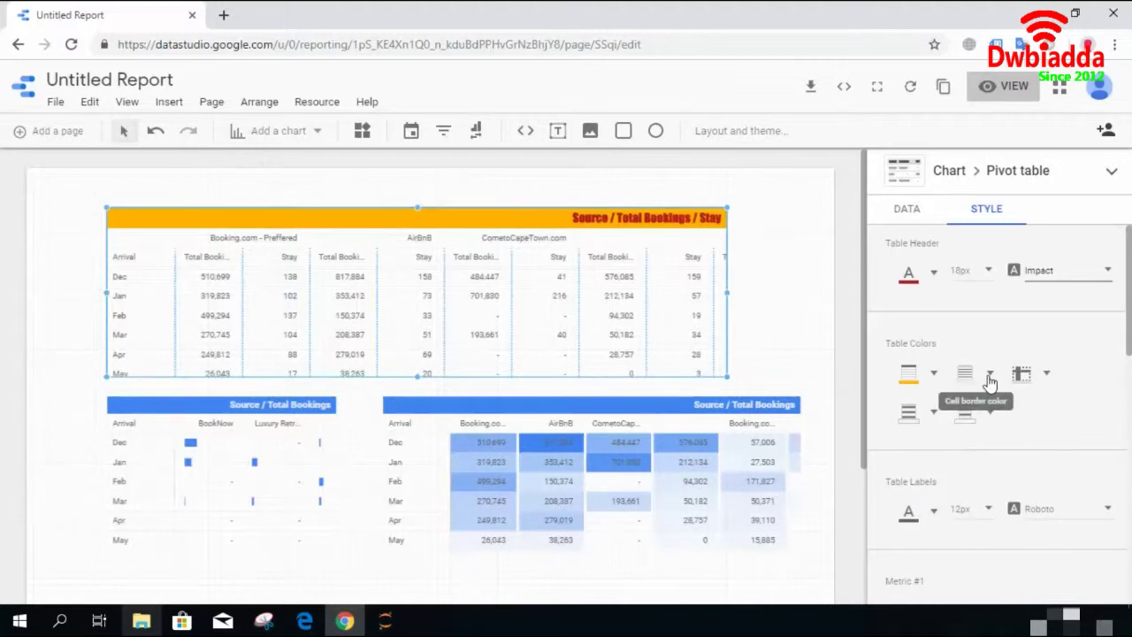
- Set the upper pivot table's cell border color to green and its highlight color to purple
left_click(964, 373)
left_click(989, 448)
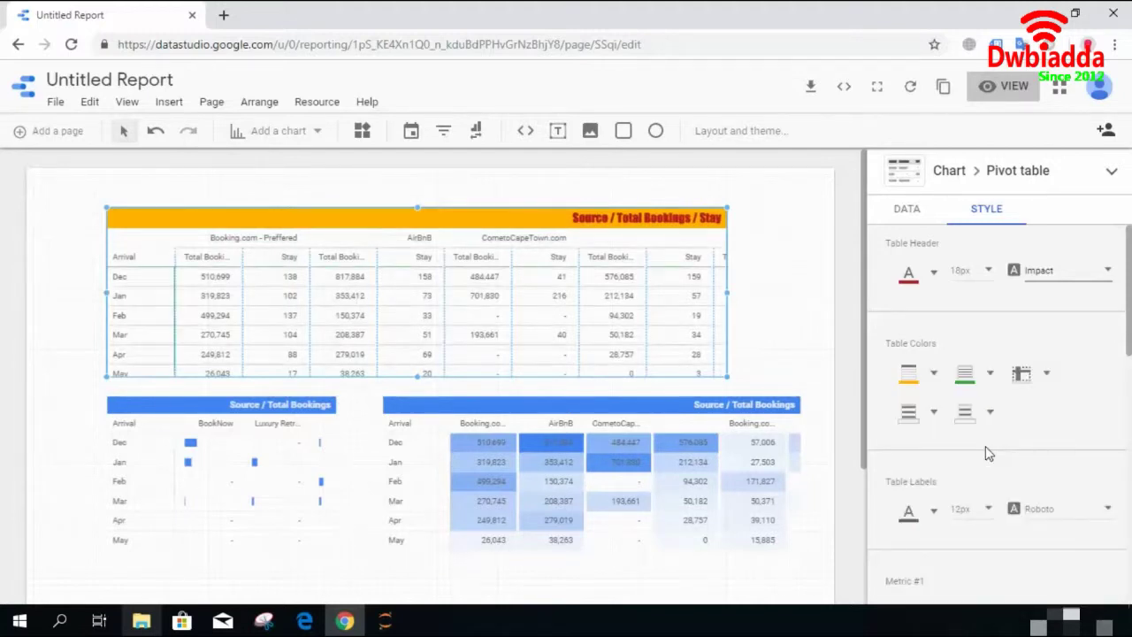
left_click(1049, 376)
left_click(1076, 422)
- Color the upper pivot table's odd rows green and its even rows blue
left_click(922, 414)
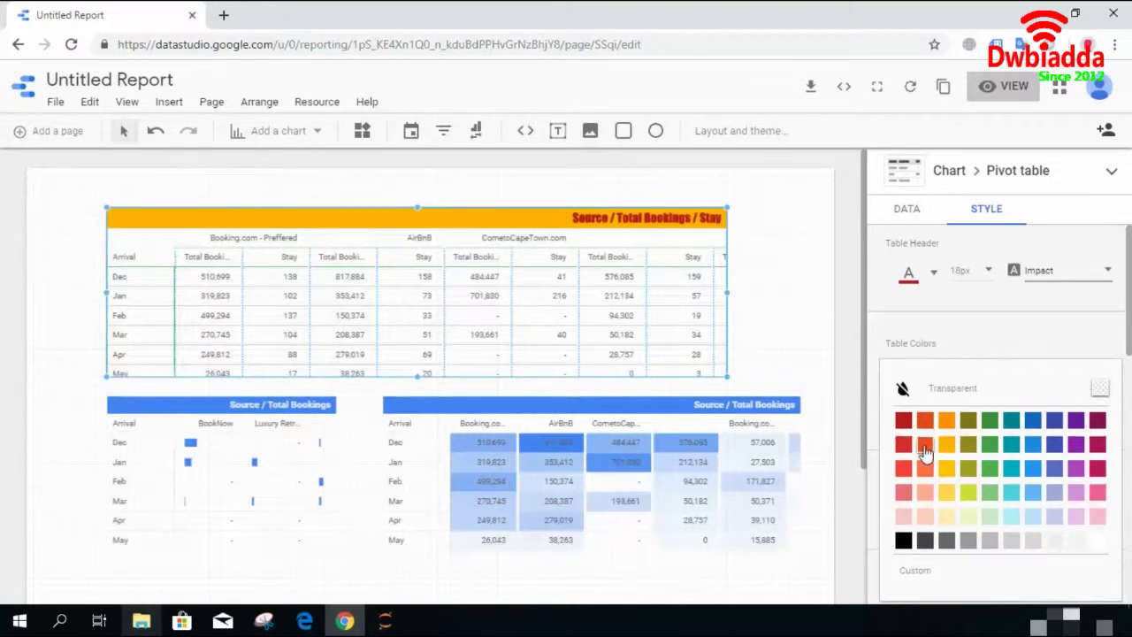
left_click(997, 480)
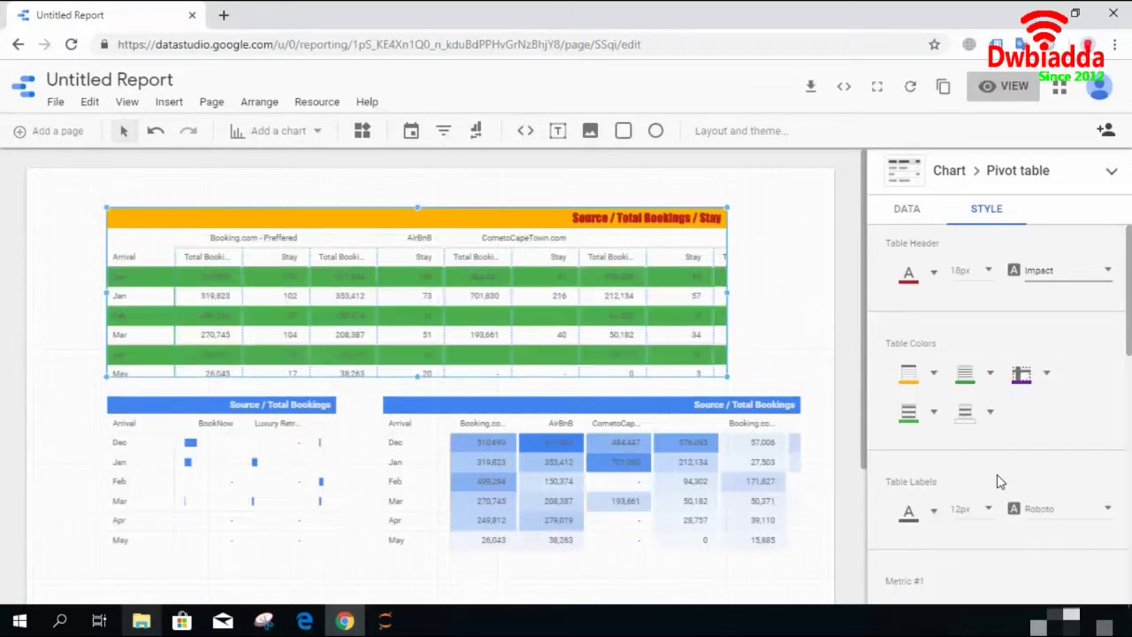
left_click(988, 412)
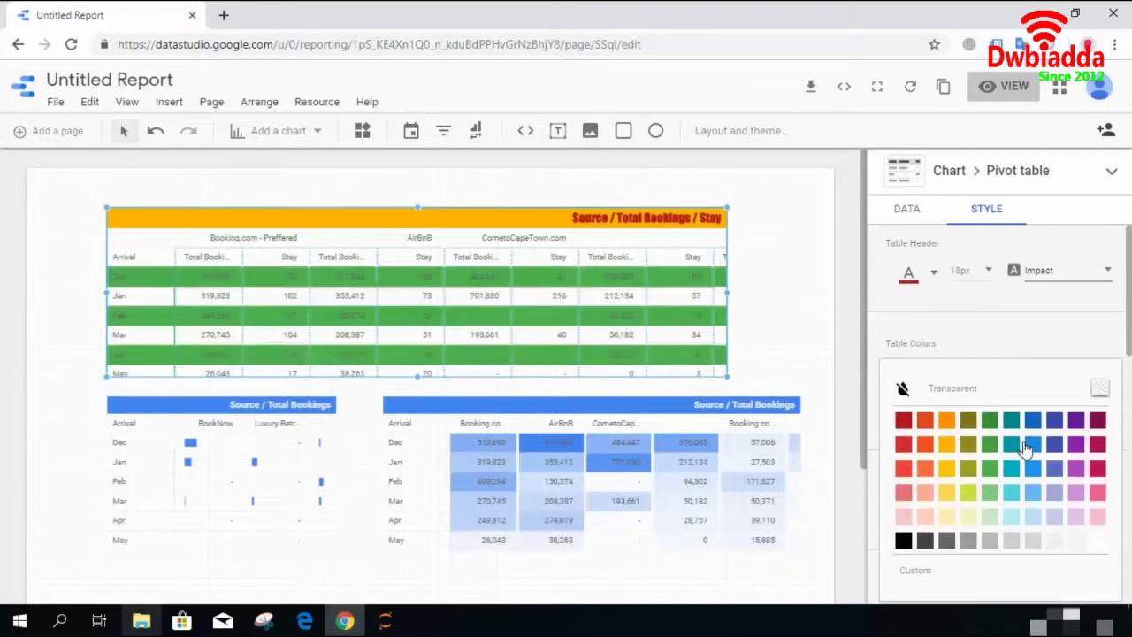
left_click(1028, 446)
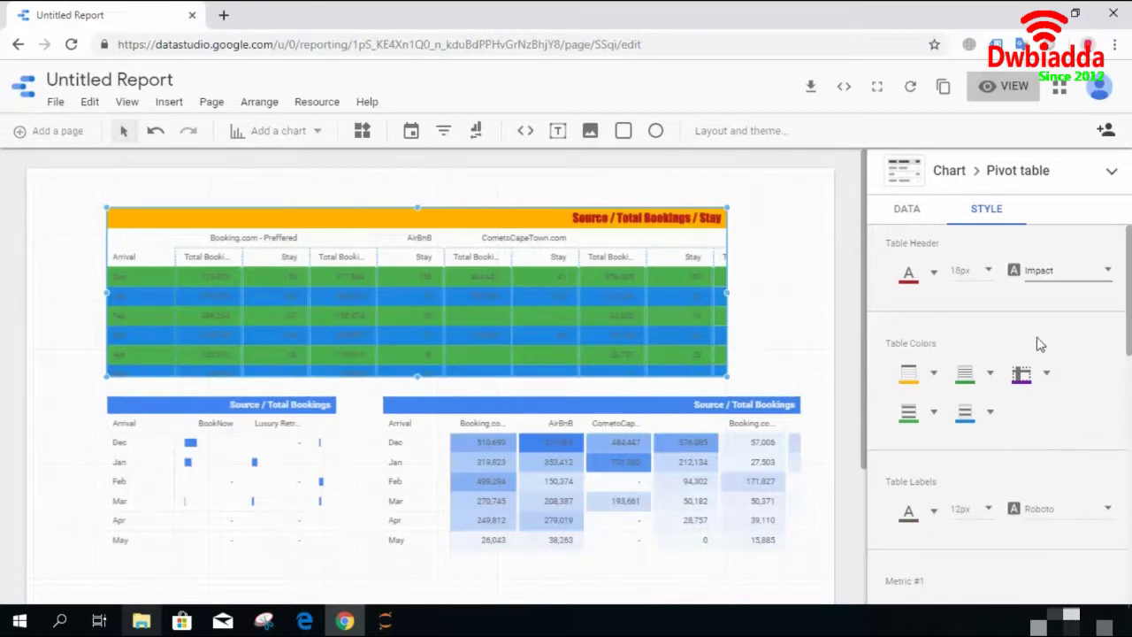
- Display Metric #1 of the upper pivot table as bars instead of plain numbers
left_click_drag(1128, 323, 1128, 391)
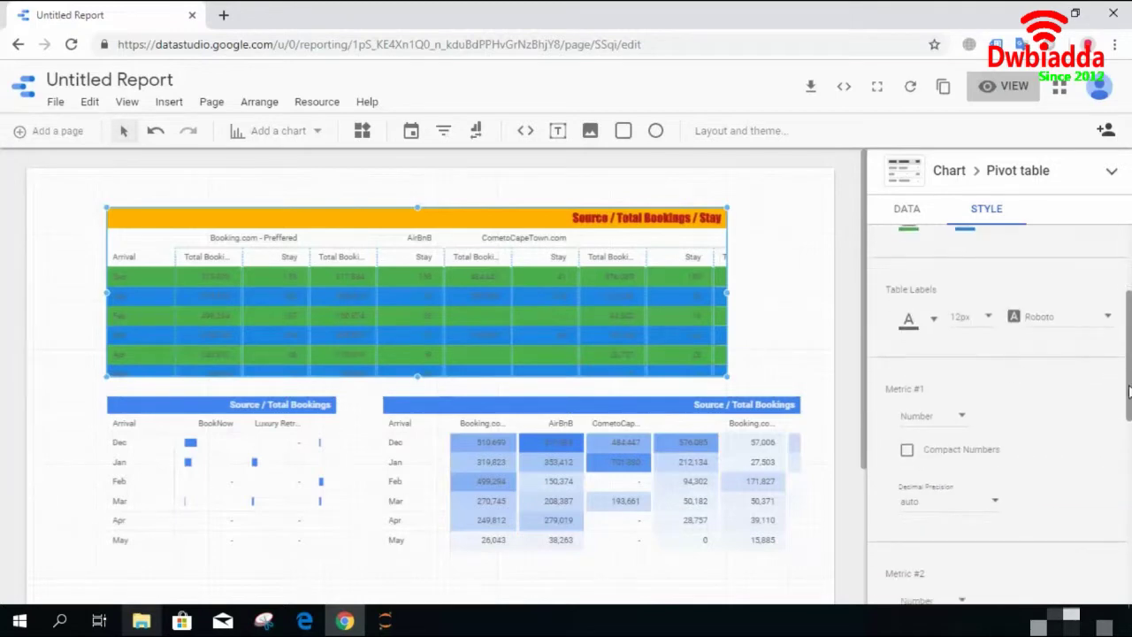
left_click(964, 419)
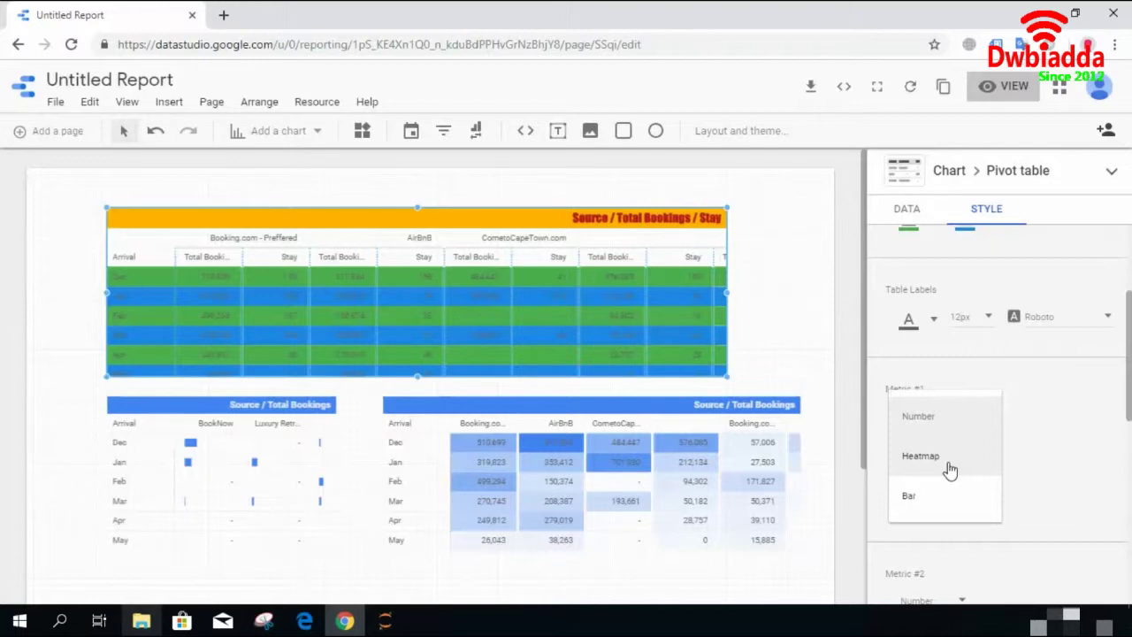
left_click(920, 415)
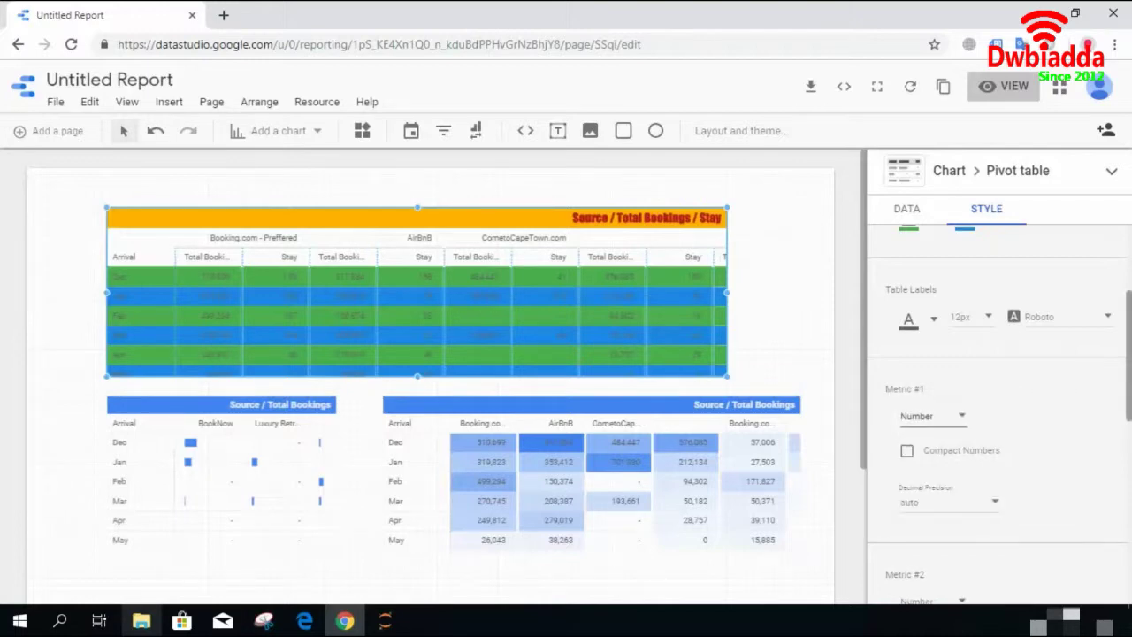
scroll(999, 416, "down", 5)
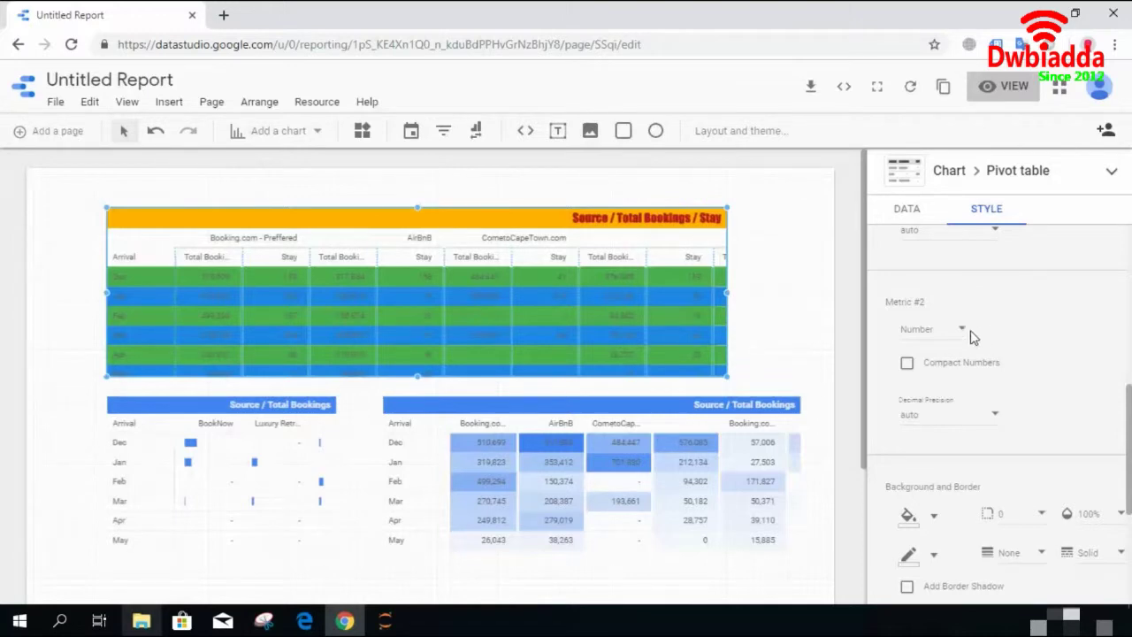
scroll(958, 286, "up", 2)
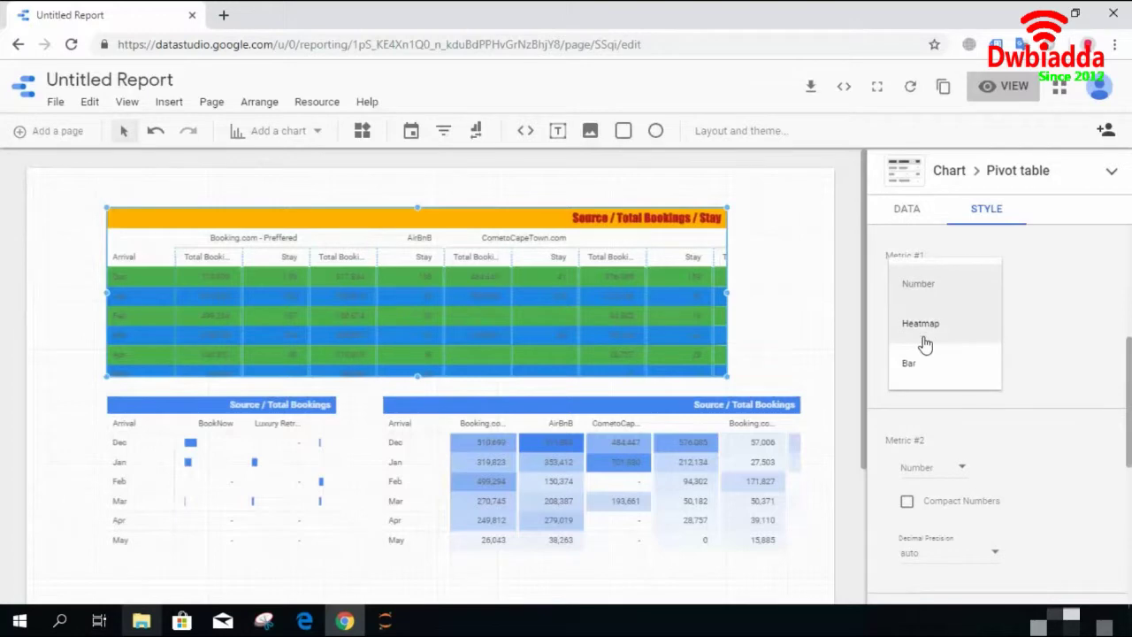
left_click(917, 369)
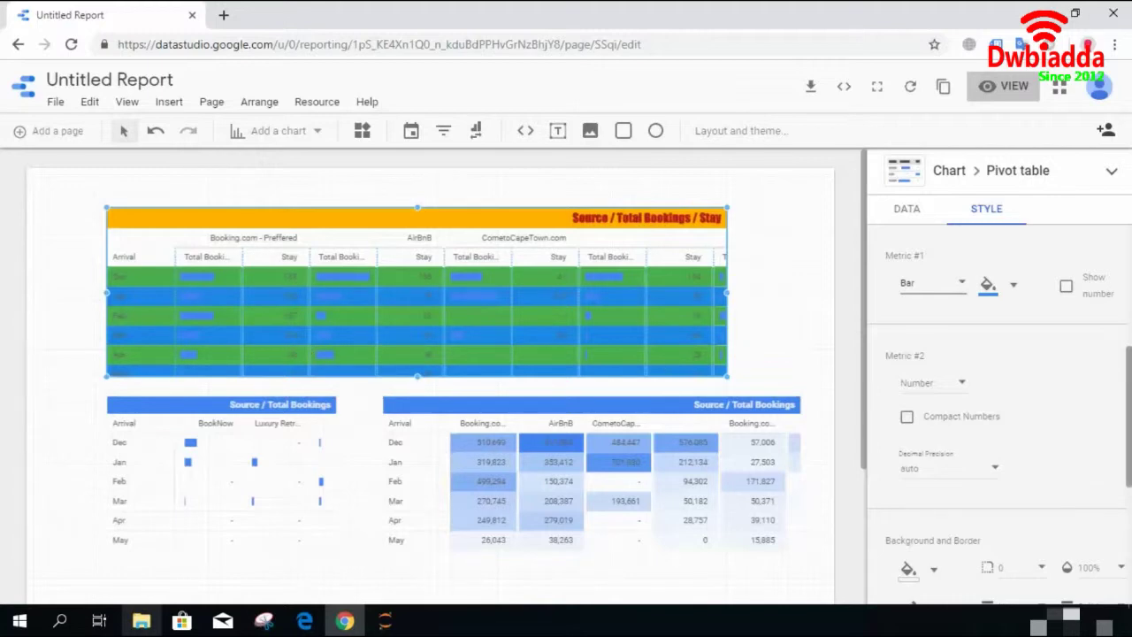
scroll(999, 416, "down", 3)
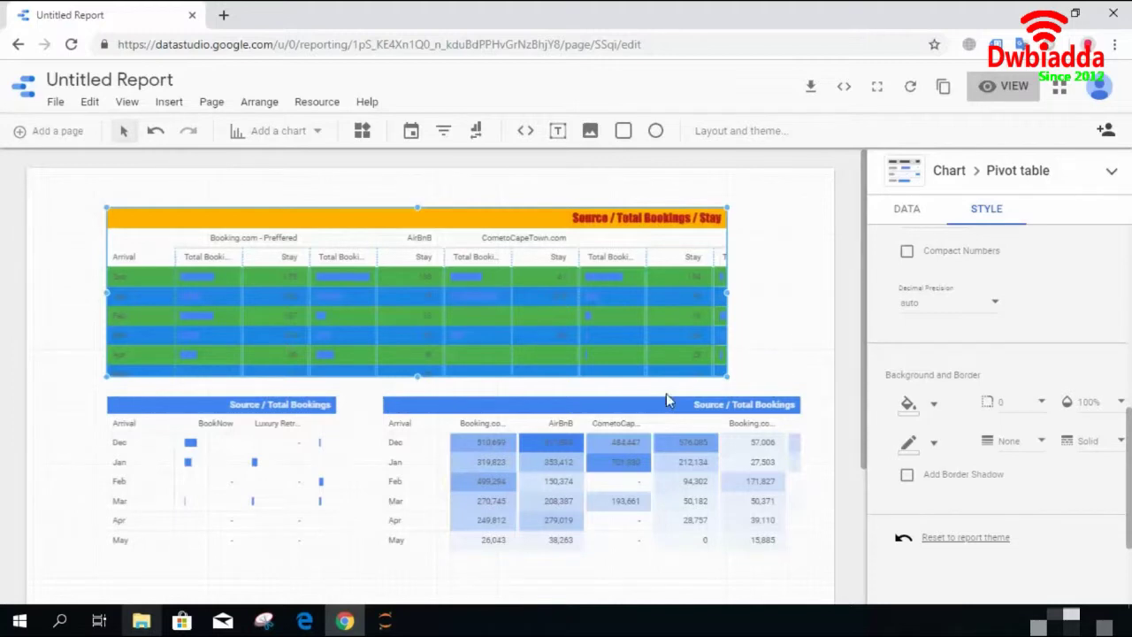
- Preview the report to check the restyled upper pivot table, and return to editing
left_click(778, 318)
left_click(665, 412)
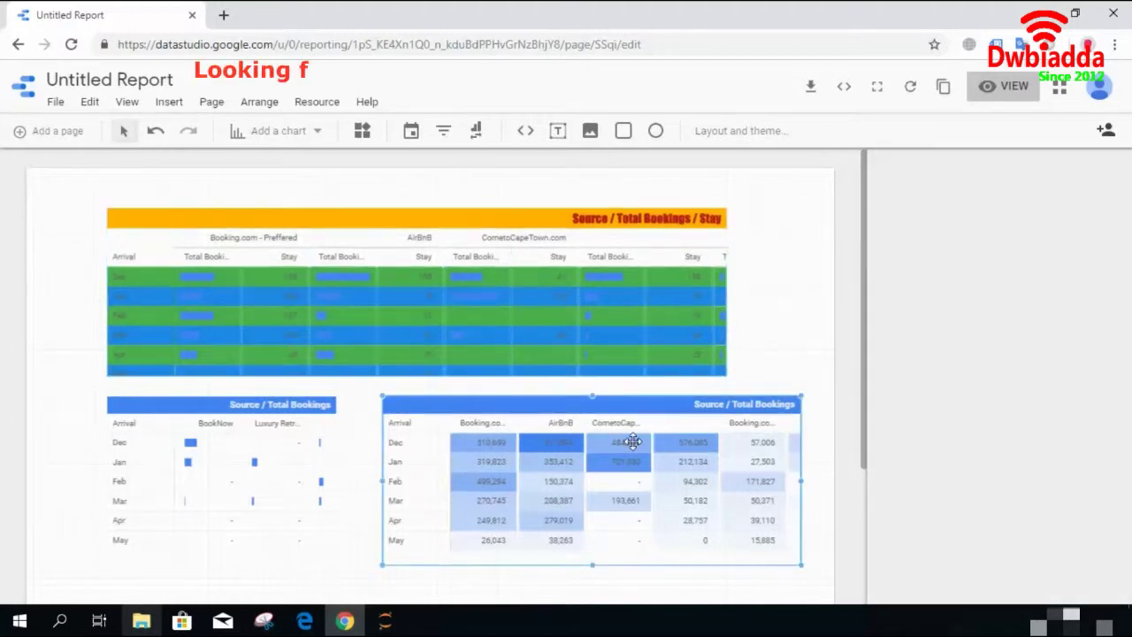
left_click(1004, 88)
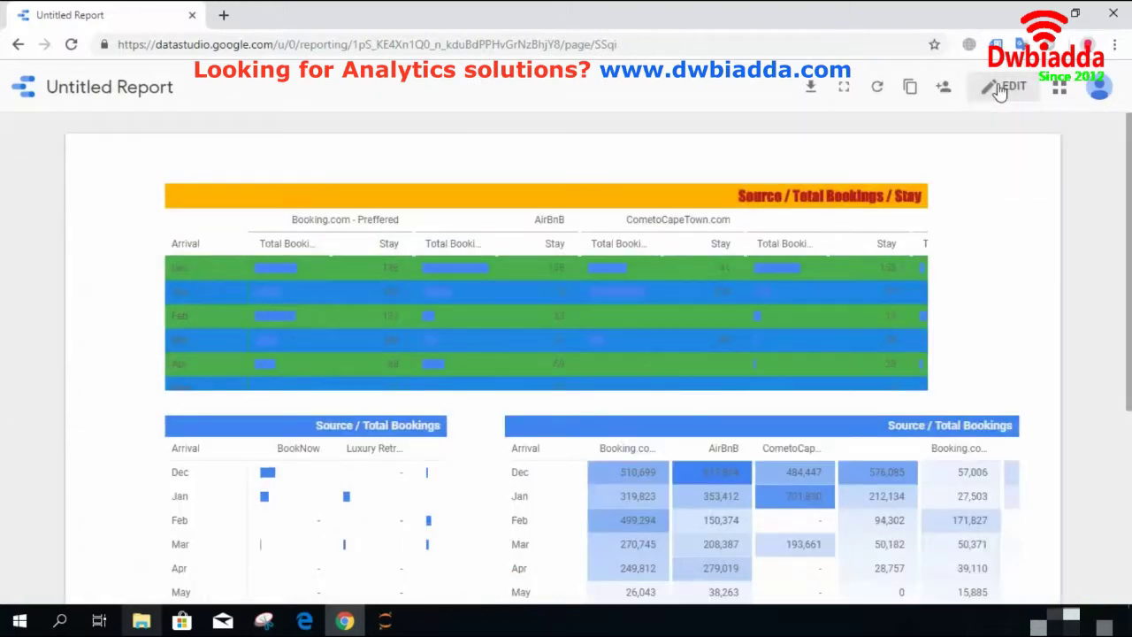
left_click(1004, 85)
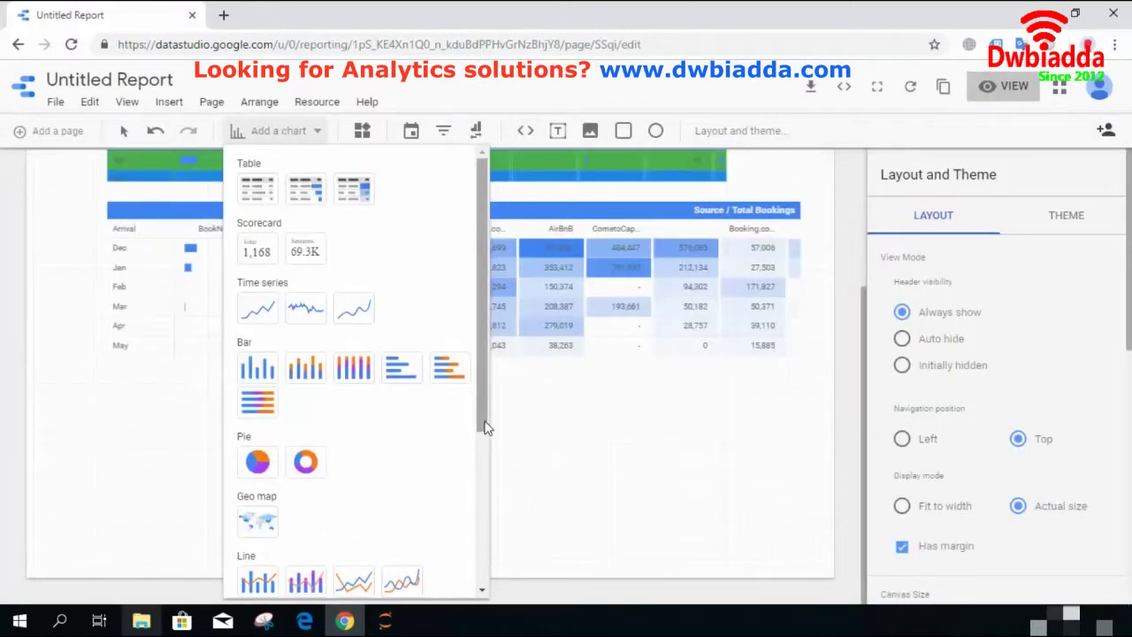
- Insert a bullet chart and move it into the empty area below the bar and heatmap pivot tables
left_click_drag(486, 433, 494, 600)
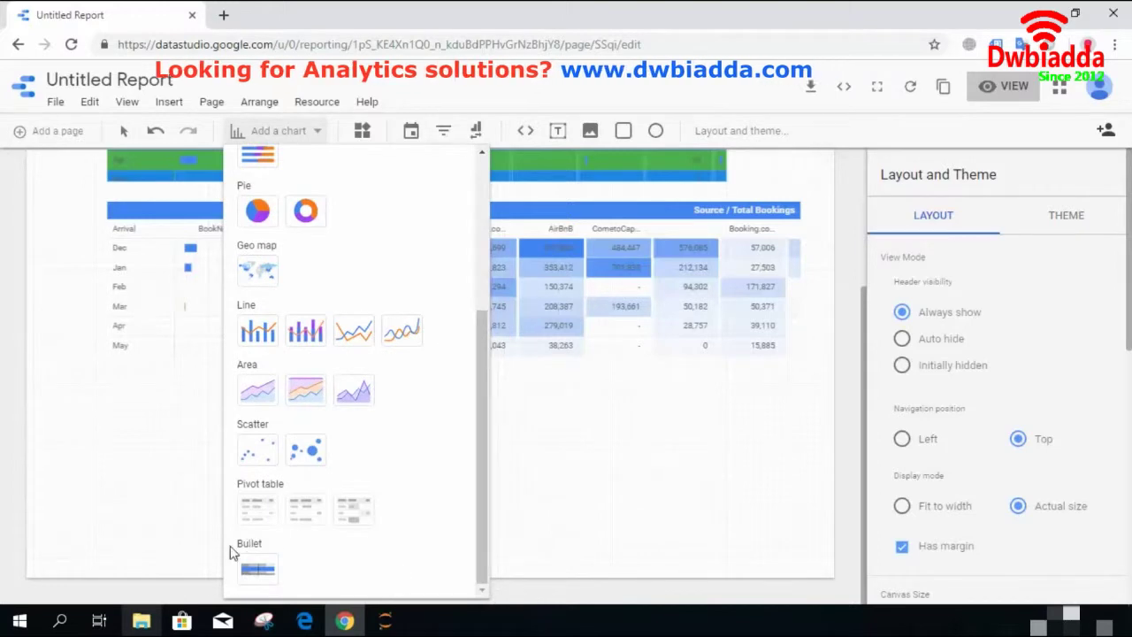
left_click(254, 570)
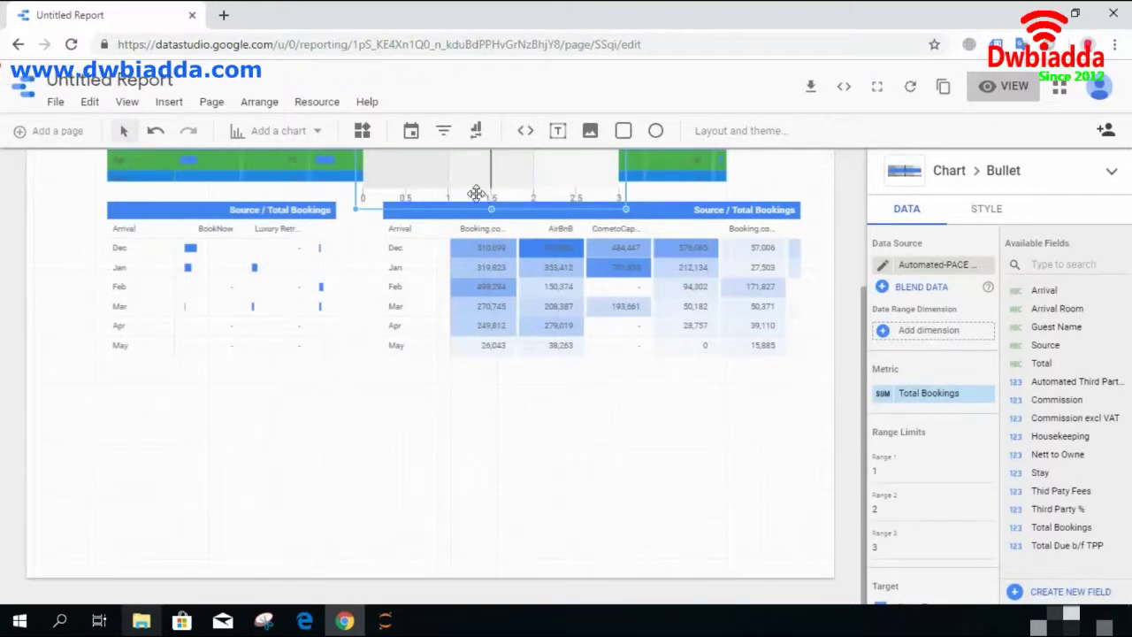
left_click_drag(485, 198, 457, 531)
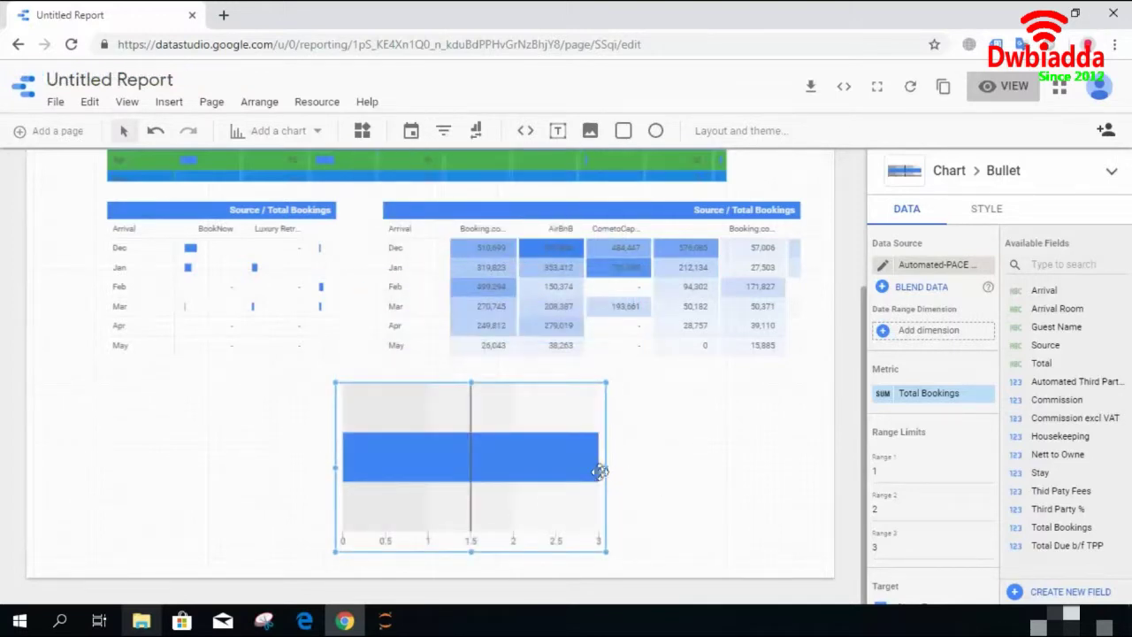
- Widen the bullet chart on both sides to span most of the page, and replace its metric with Commission
left_click_drag(605, 467, 722, 467)
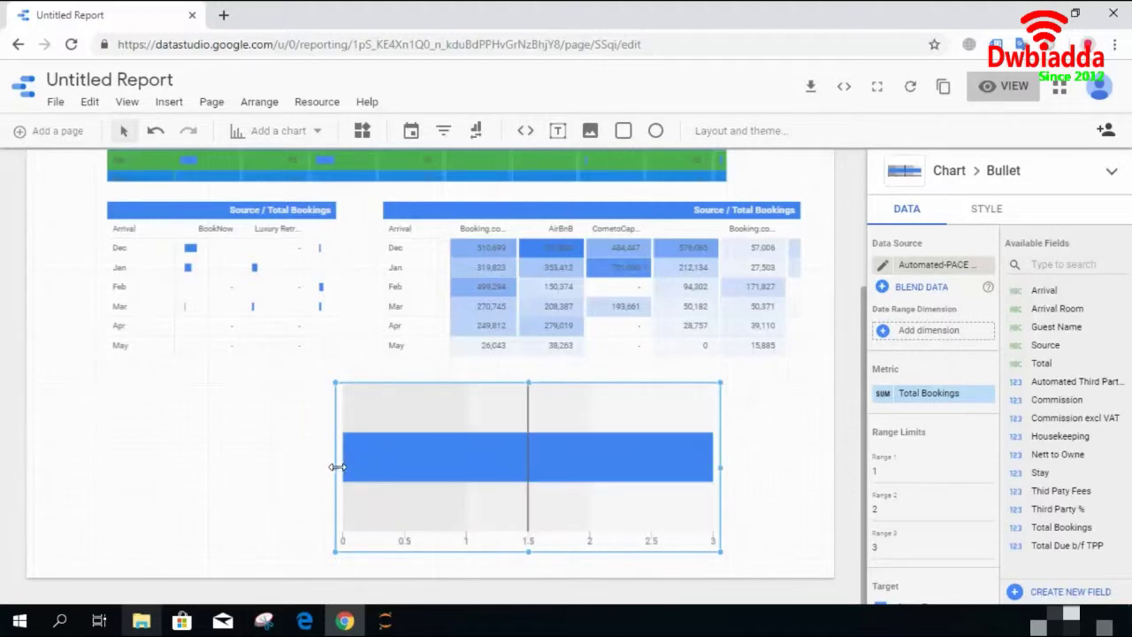
left_click_drag(334, 469, 72, 475)
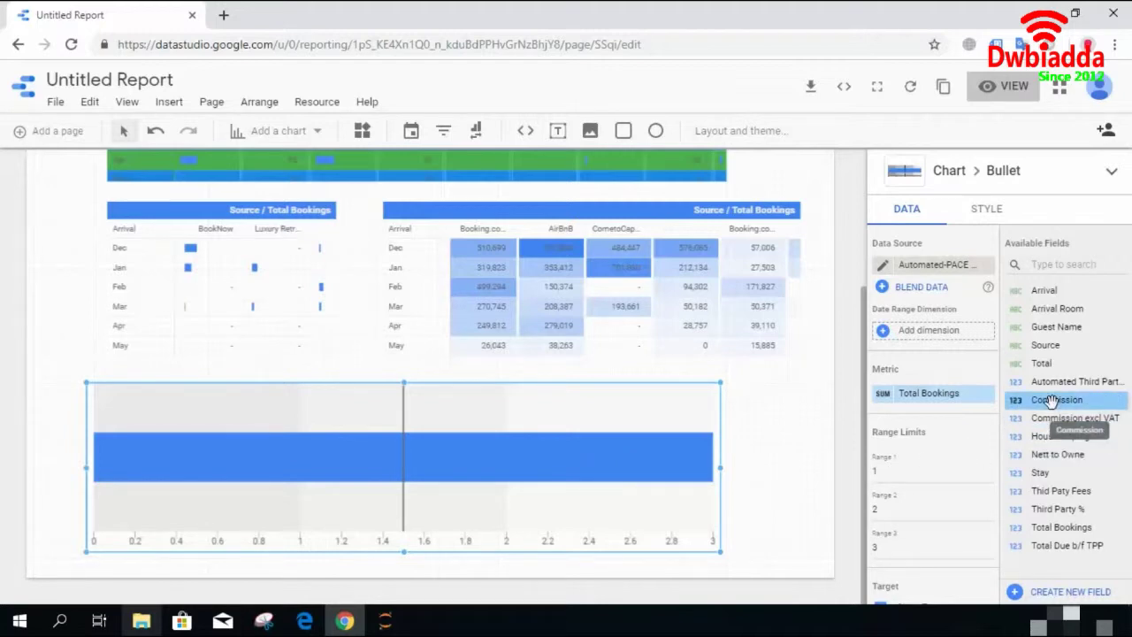
left_click_drag(1053, 400, 931, 403)
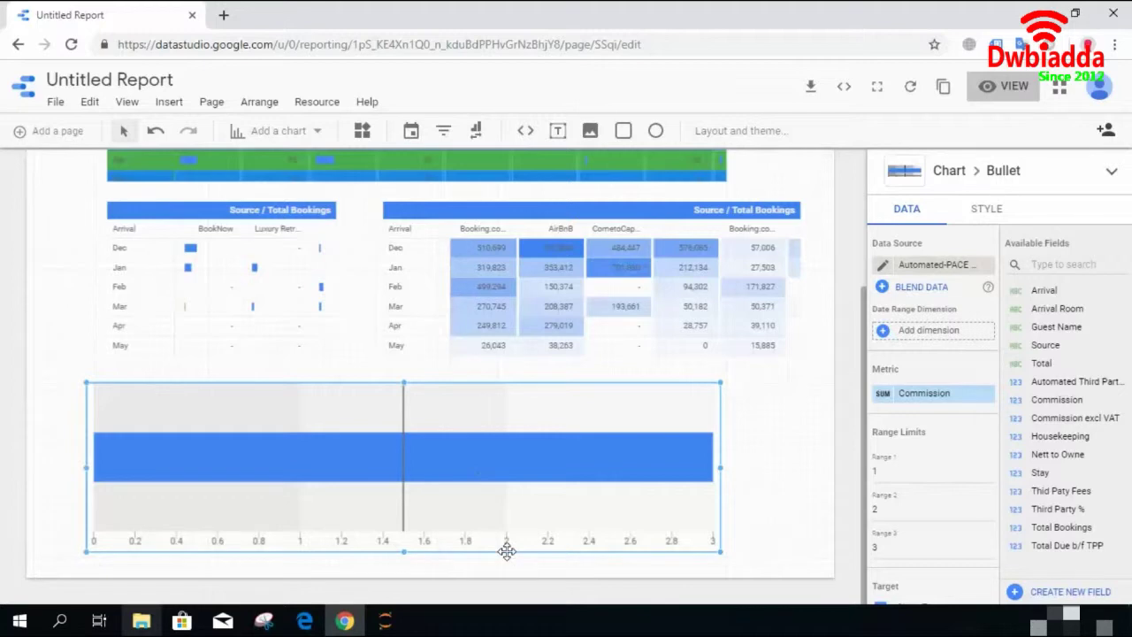
- Preview the report, examine the bullet chart's bar and target line, and return to editing
left_click(998, 95)
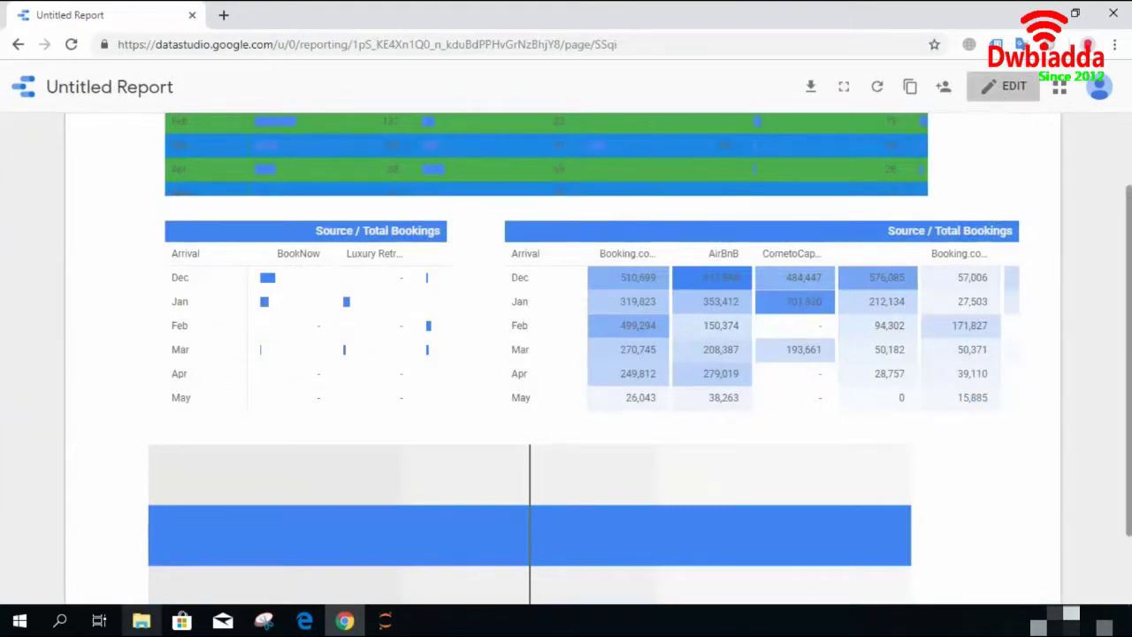
scroll(625, 422, "down", 1)
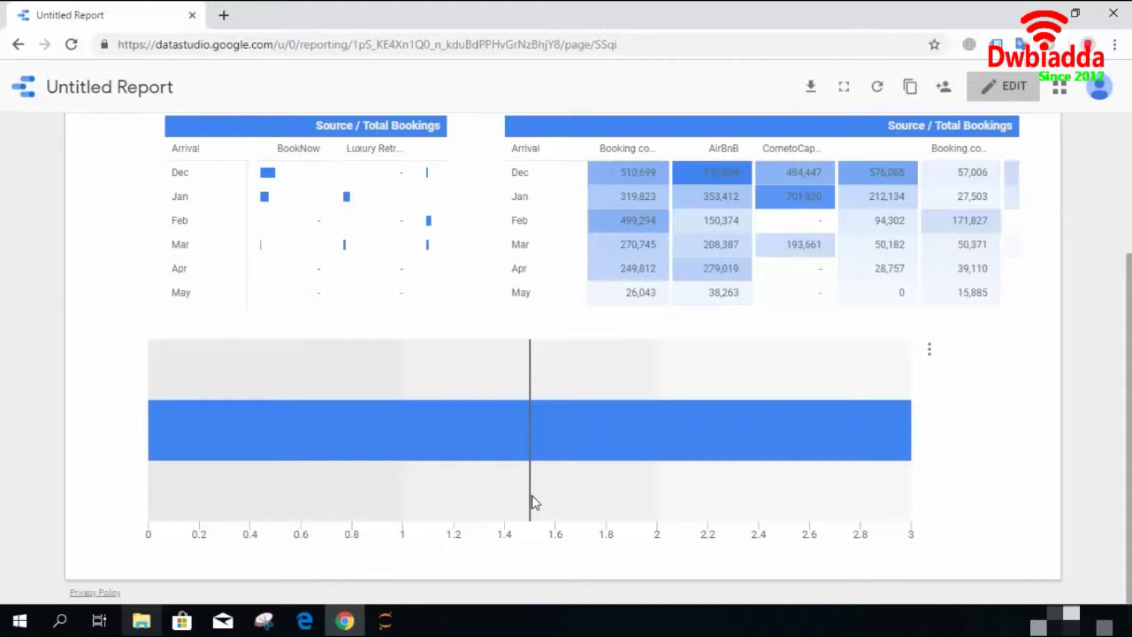
mouse_move(529, 438)
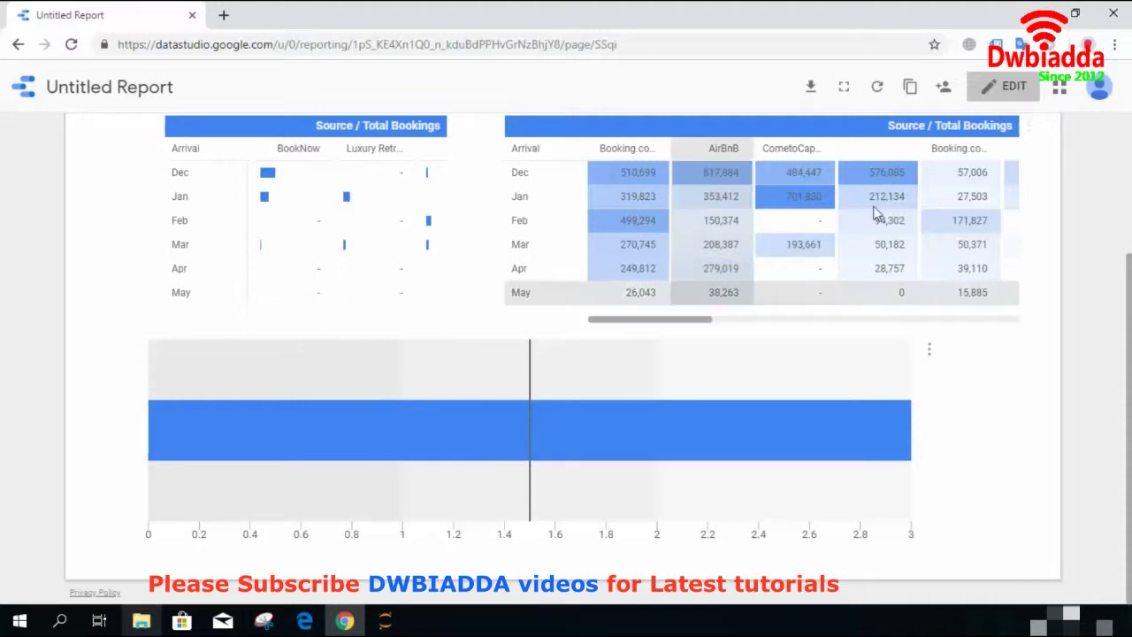
left_click(1015, 86)
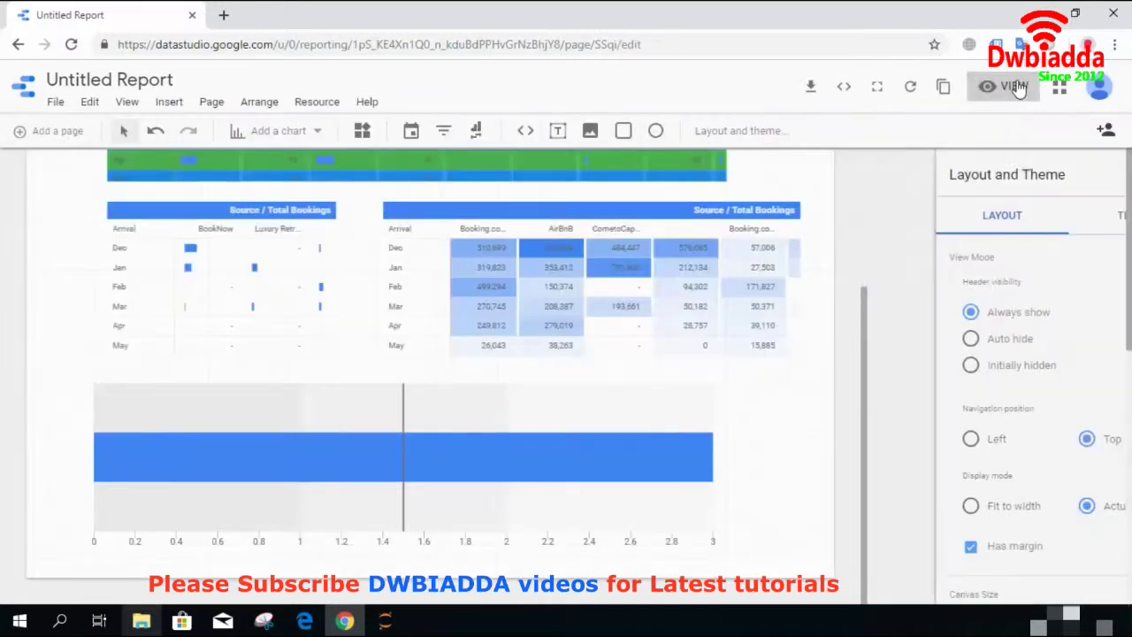
- Hide the axis of the bullet chart
left_click(698, 496)
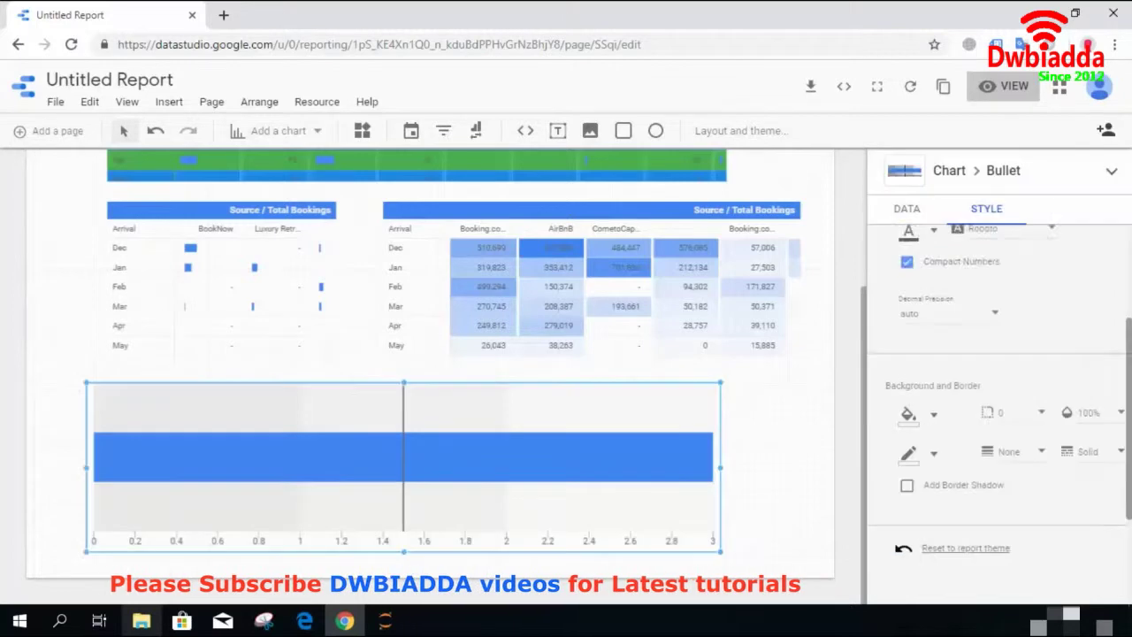
scroll(1129, 303, "up", 3)
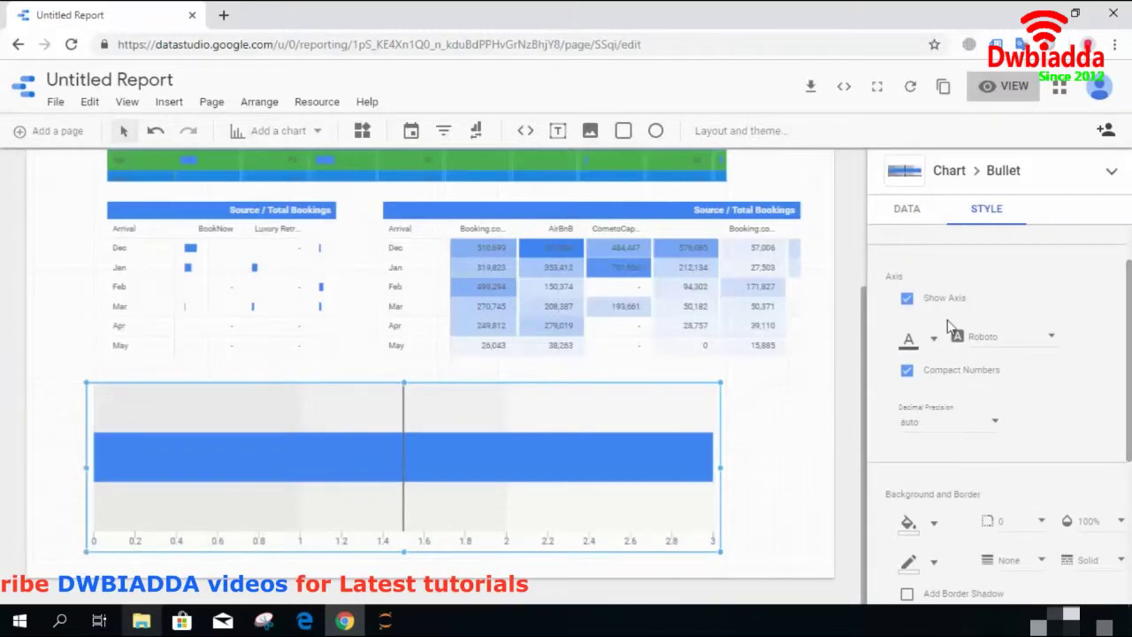
left_click(908, 300)
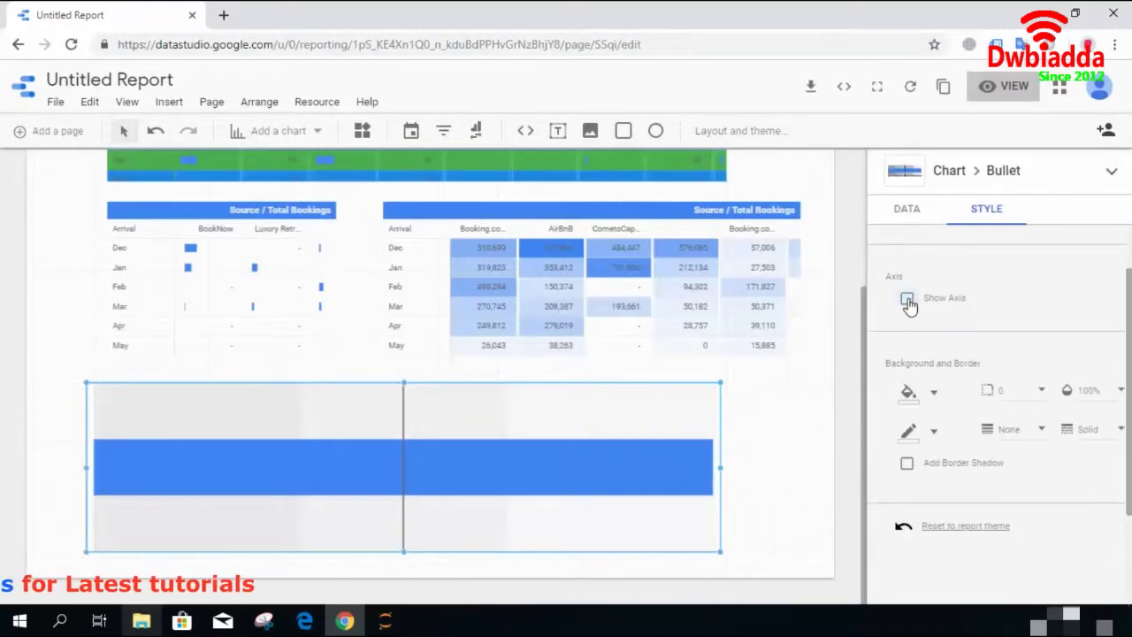
- Show the bullet chart's axis again, try its decimal precision at 0, and set it to 1
left_click(907, 299)
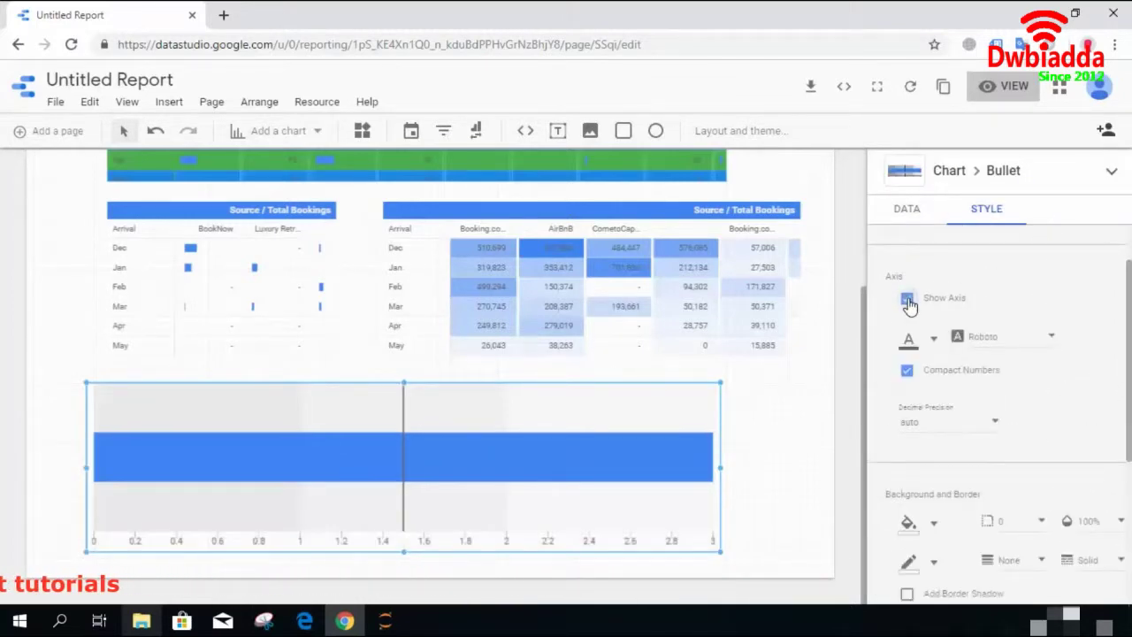
left_click(908, 373)
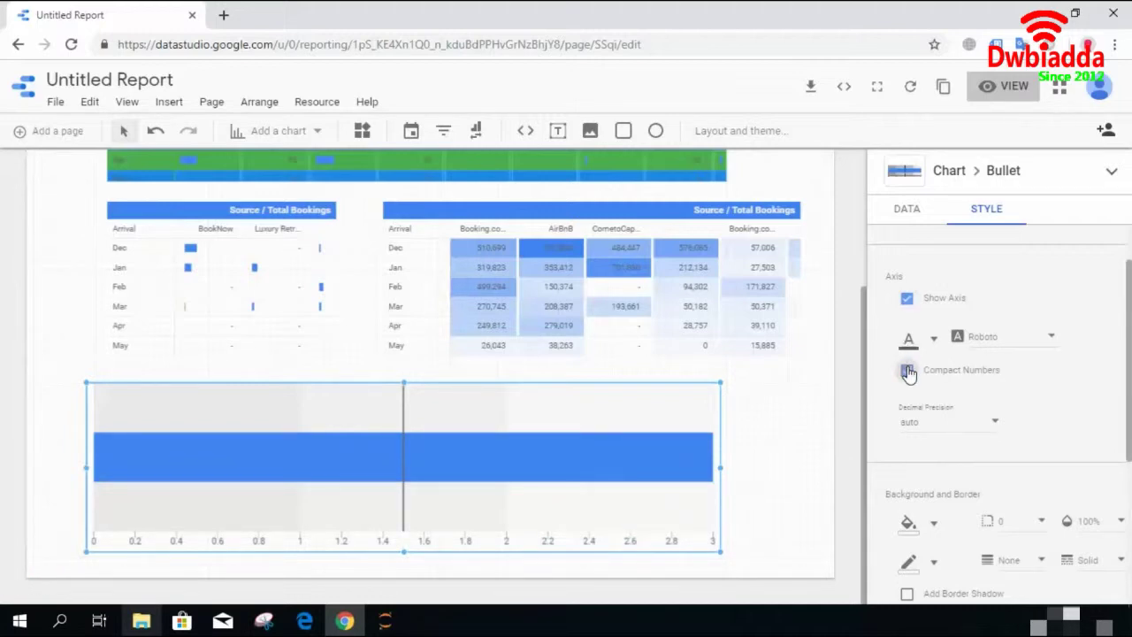
left_click(1002, 430)
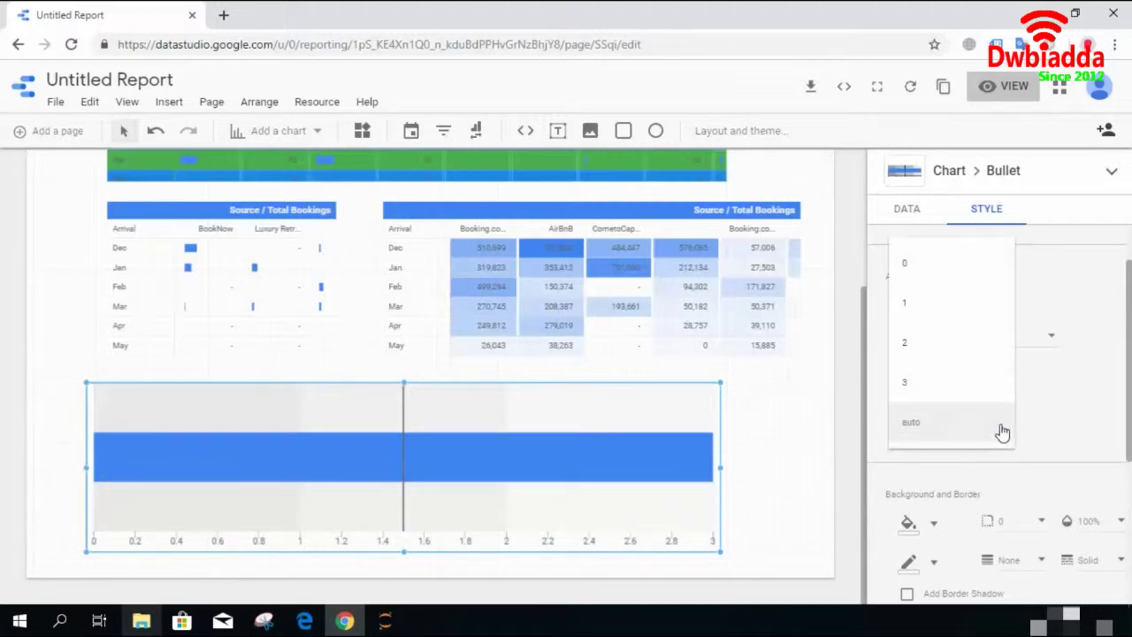
left_click(976, 281)
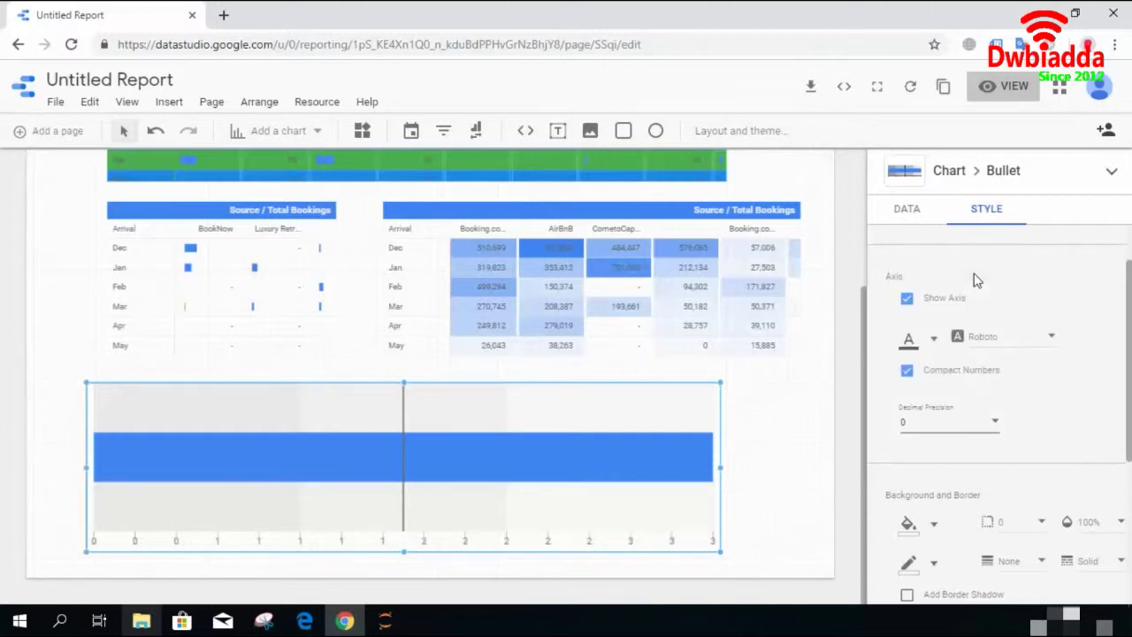
left_click(966, 423)
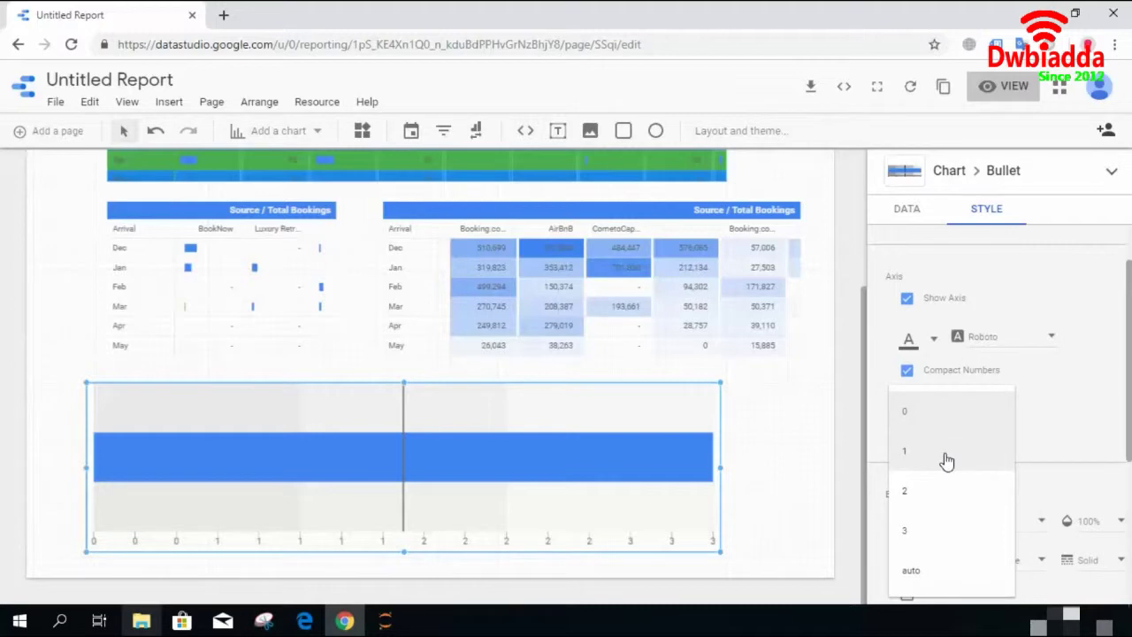
left_click(945, 455)
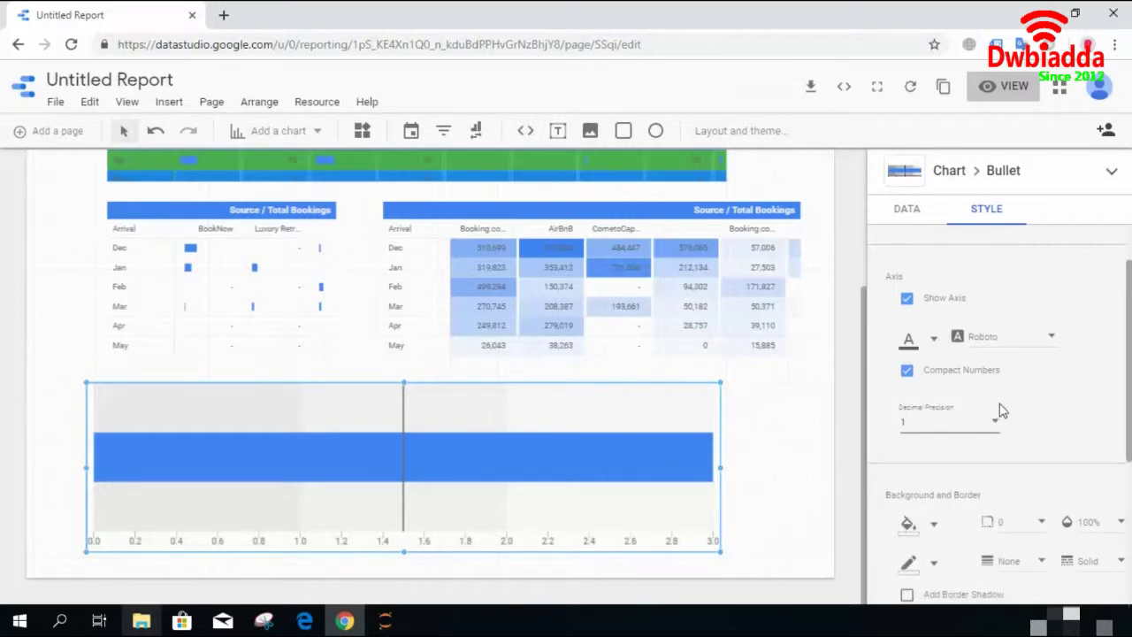
- Change the font of the bullet chart's axis labels to Syncopate and deselect the chart
left_click(1051, 337)
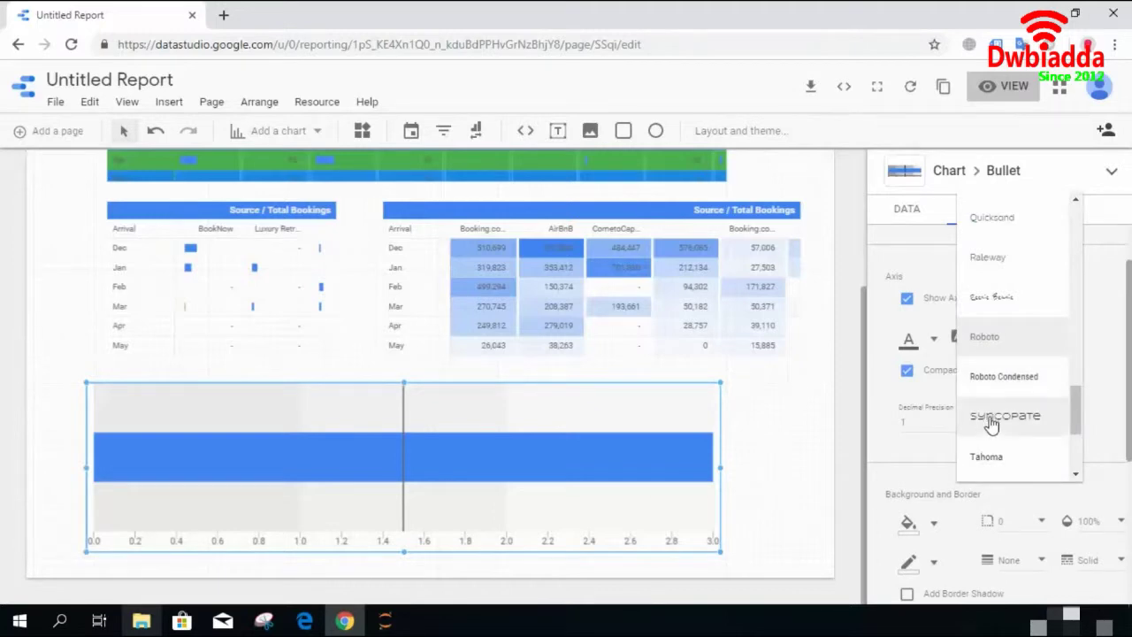
left_click(993, 424)
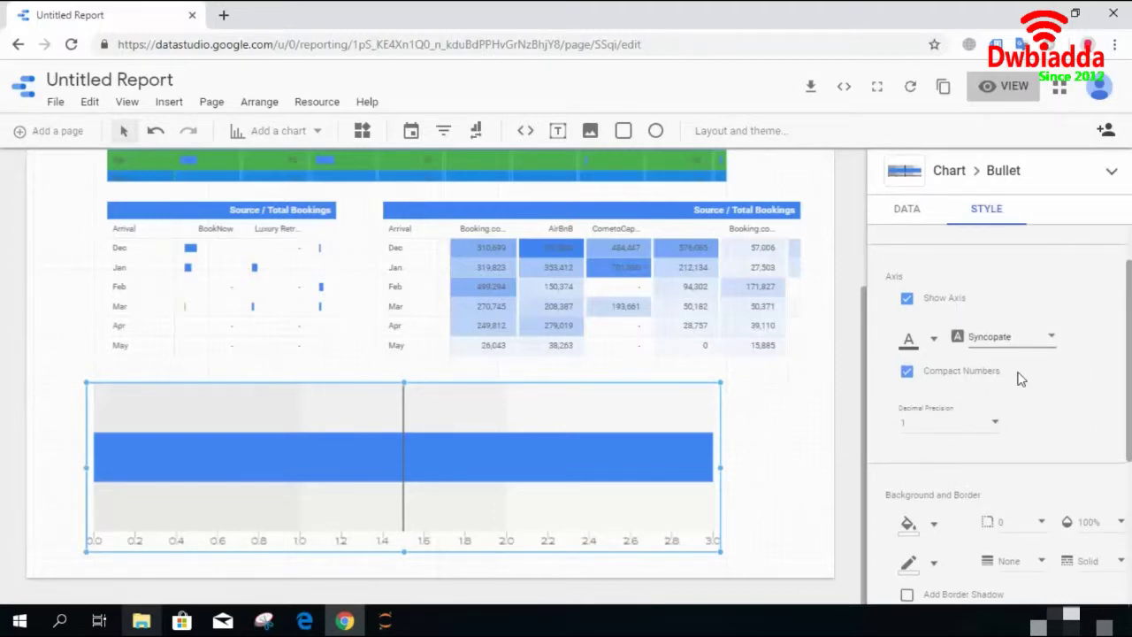
scroll(1018, 398, "down", 3)
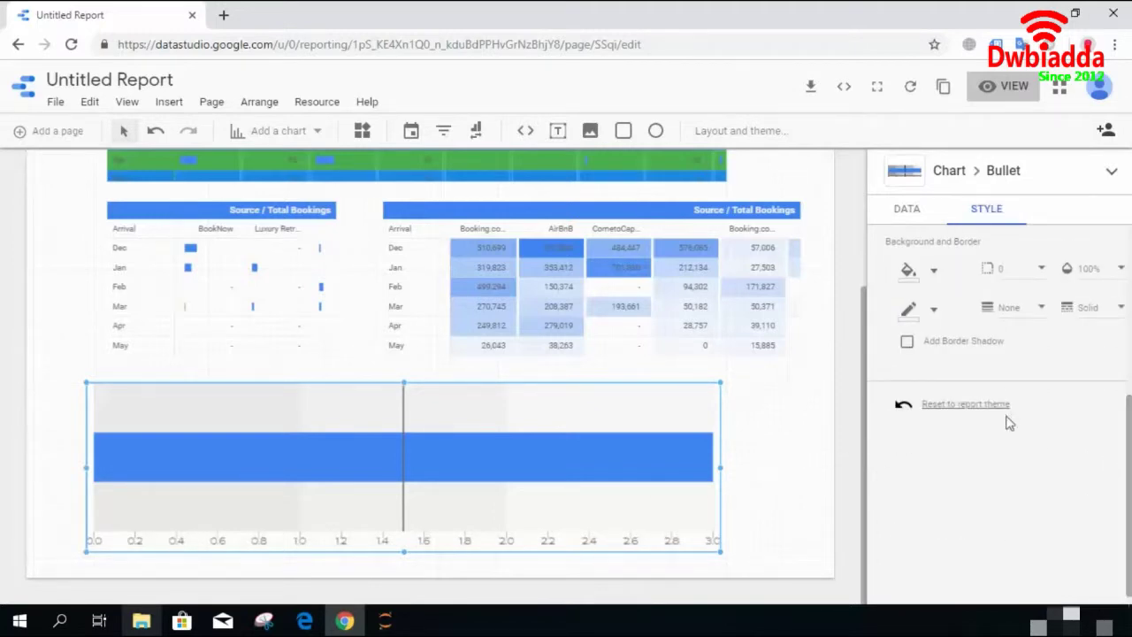
left_click(821, 452)
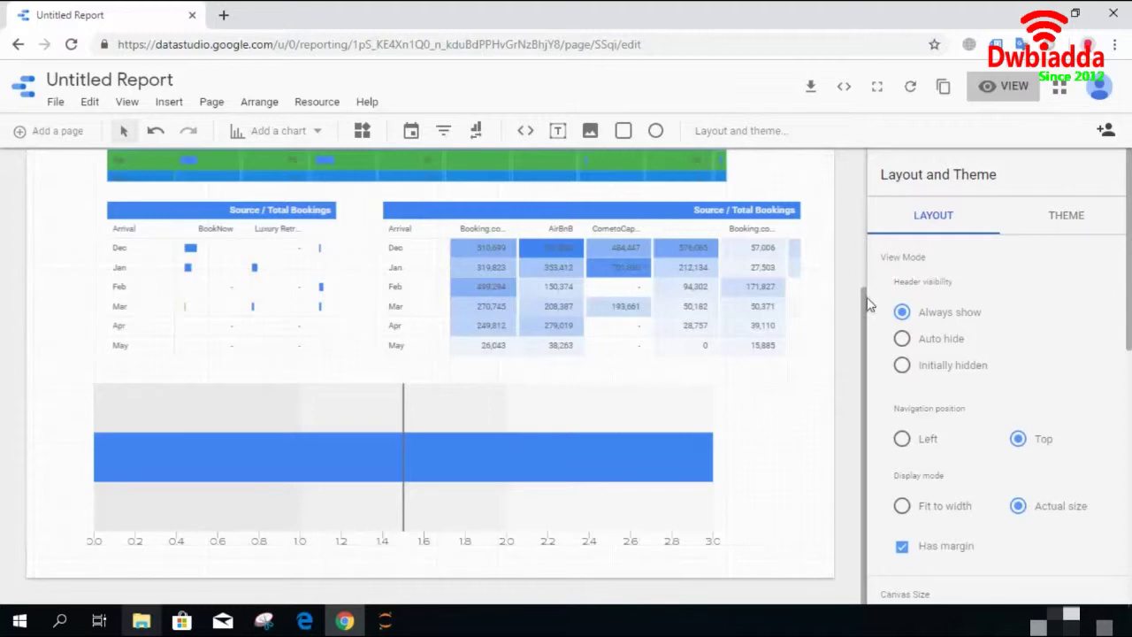
- Preview the report from its start, examine the pivot tables and the bullet chart's target line, and return to editing
left_click_drag(867, 298, 865, 161)
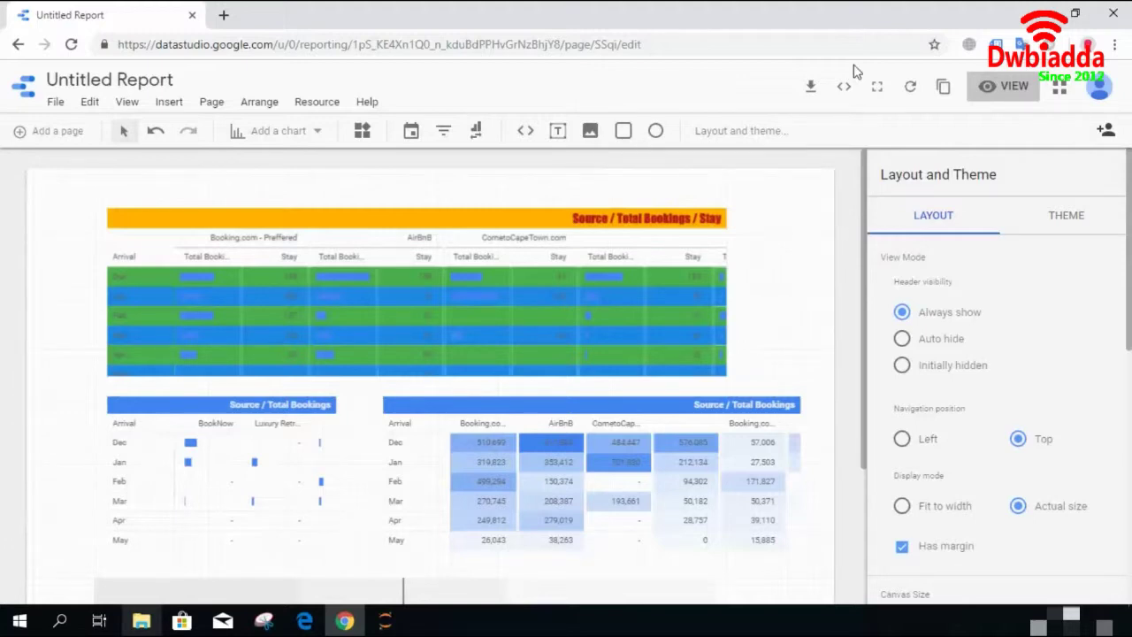
left_click(1014, 85)
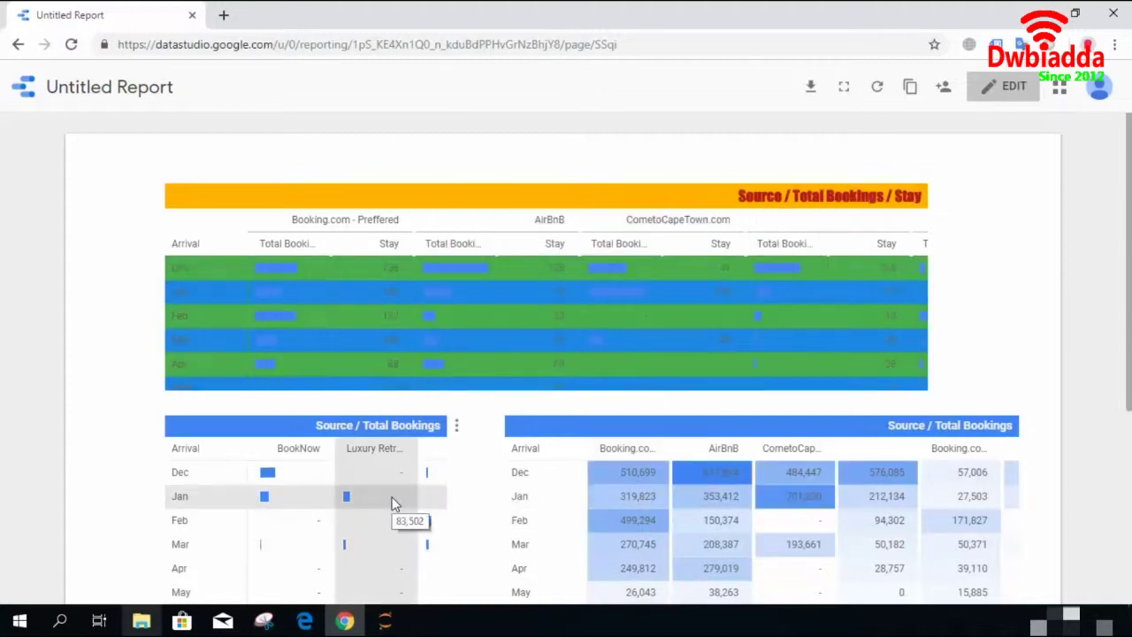
scroll(1105, 336, "down", 3)
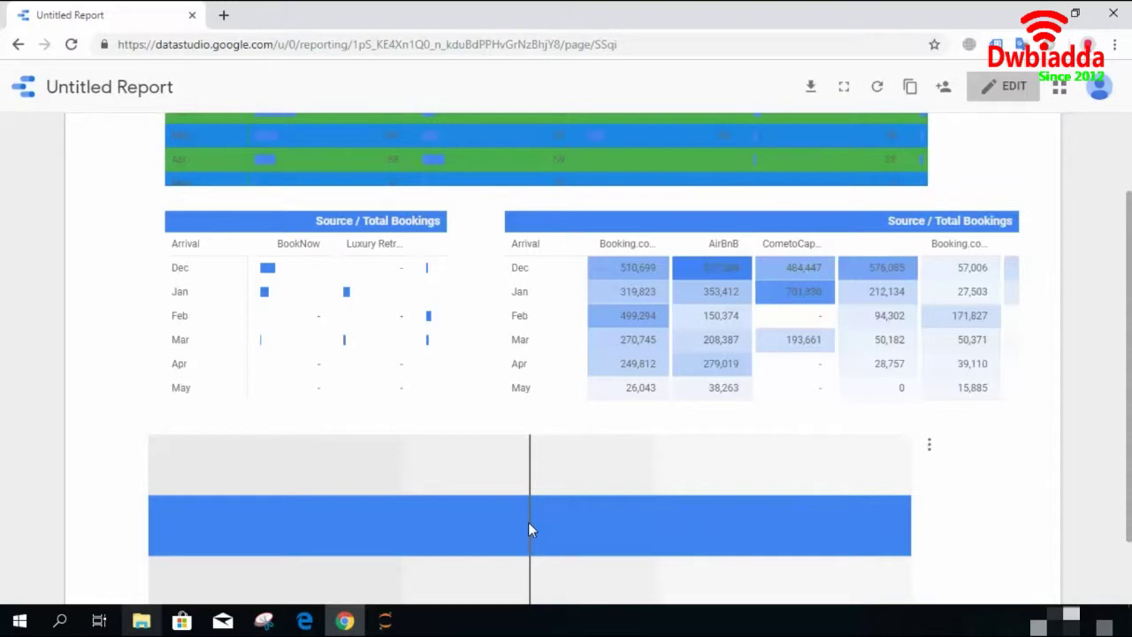
mouse_move(529, 528)
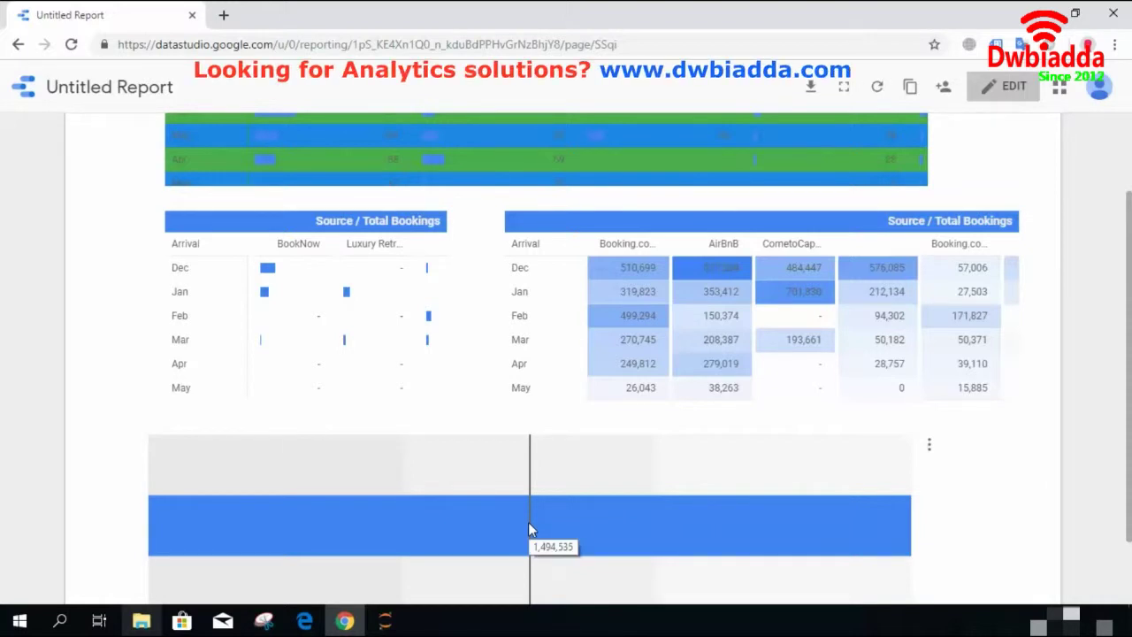
left_click(1003, 88)
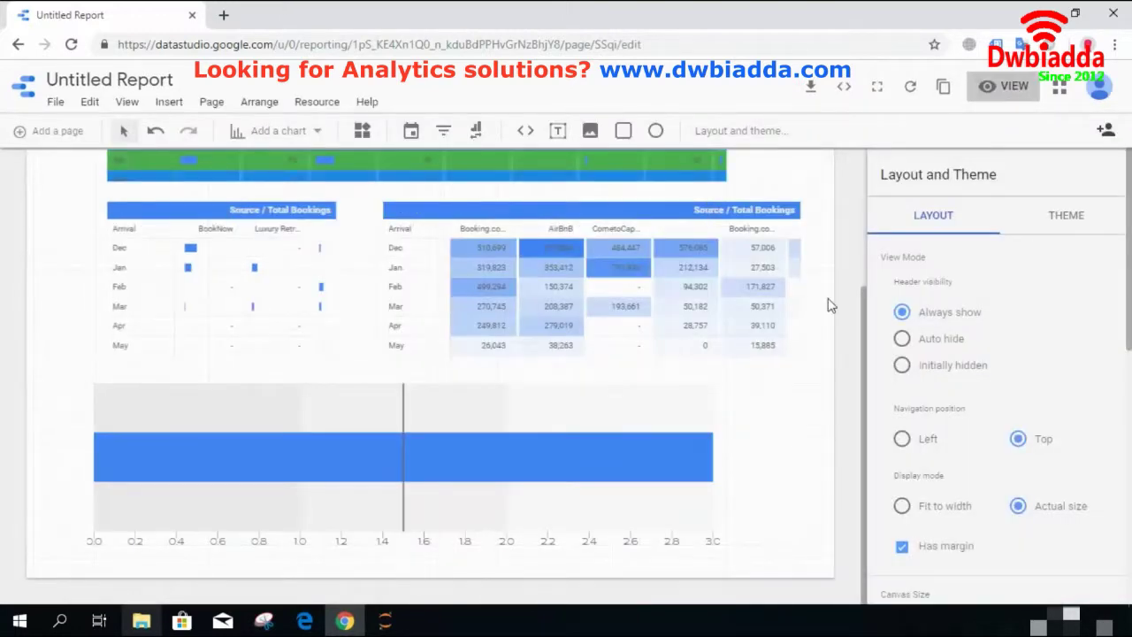
left_click_drag(866, 305, 867, 151)
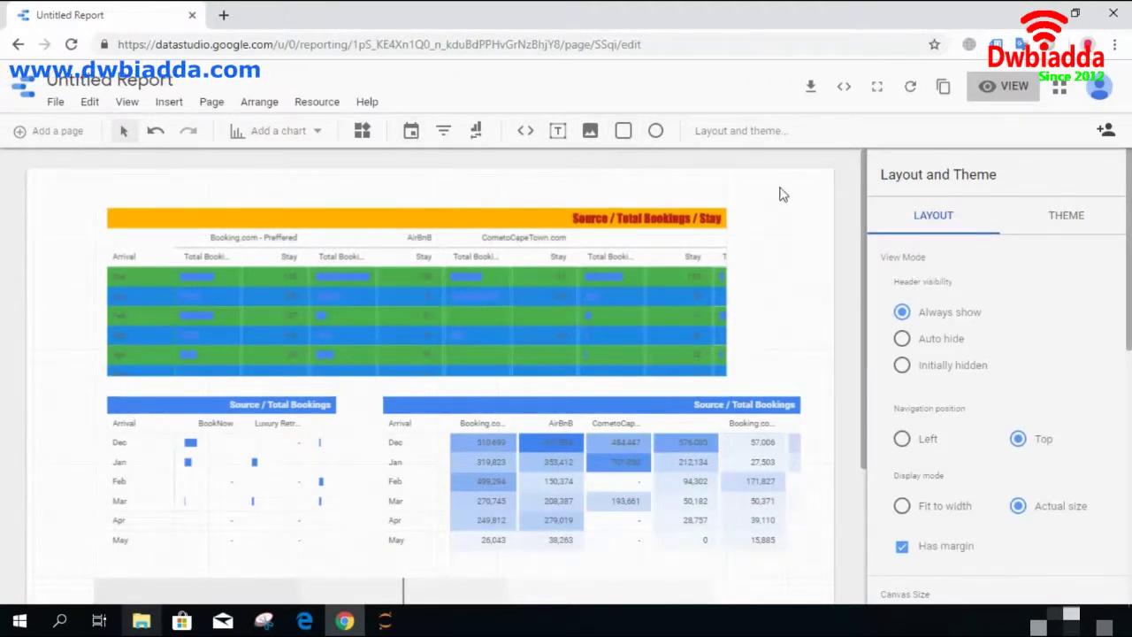
- Select the bullet chart below the pivot tables, and toggle its axis off and back on
scroll(780, 194, "down", 3)
left_click(672, 443)
scroll(1131, 303, "down", 1)
scroll(1130, 302, "up", 2)
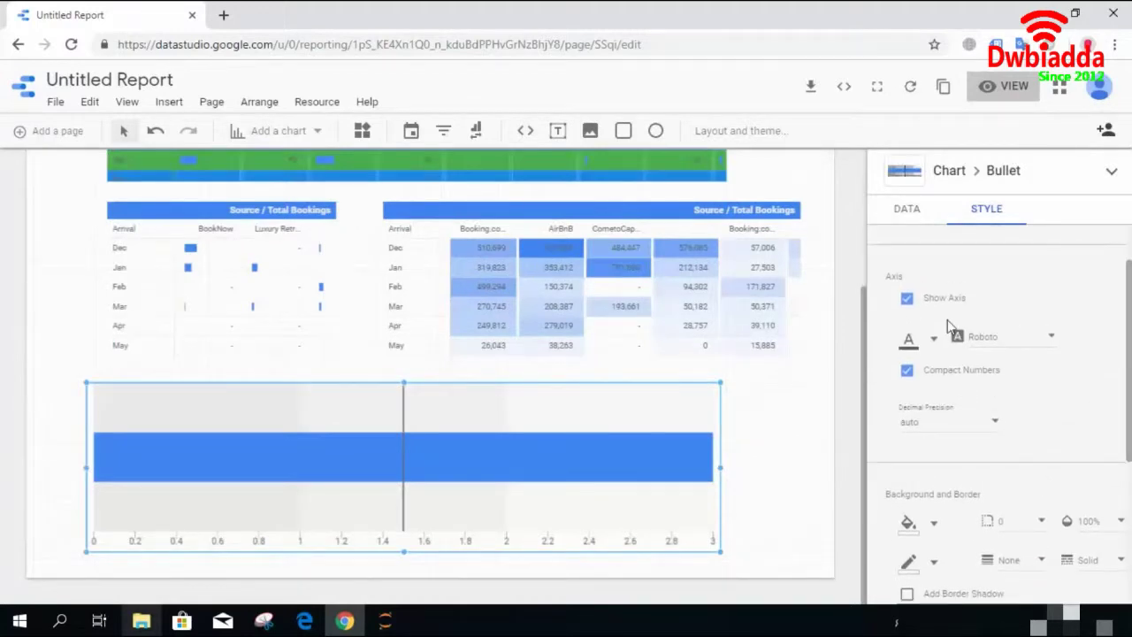
left_click(907, 300)
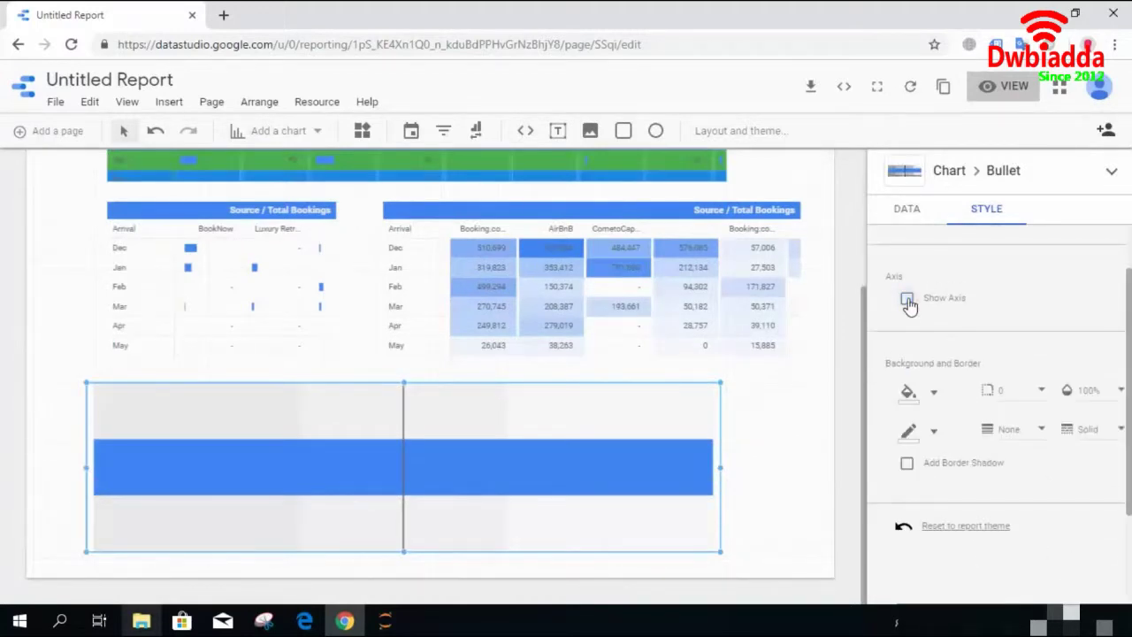
left_click(908, 300)
- Toggle compact numbers off and back on for the bullet chart's axis, and set the decimal precision to 1 after trying 0
left_click(908, 371)
left_click(908, 372)
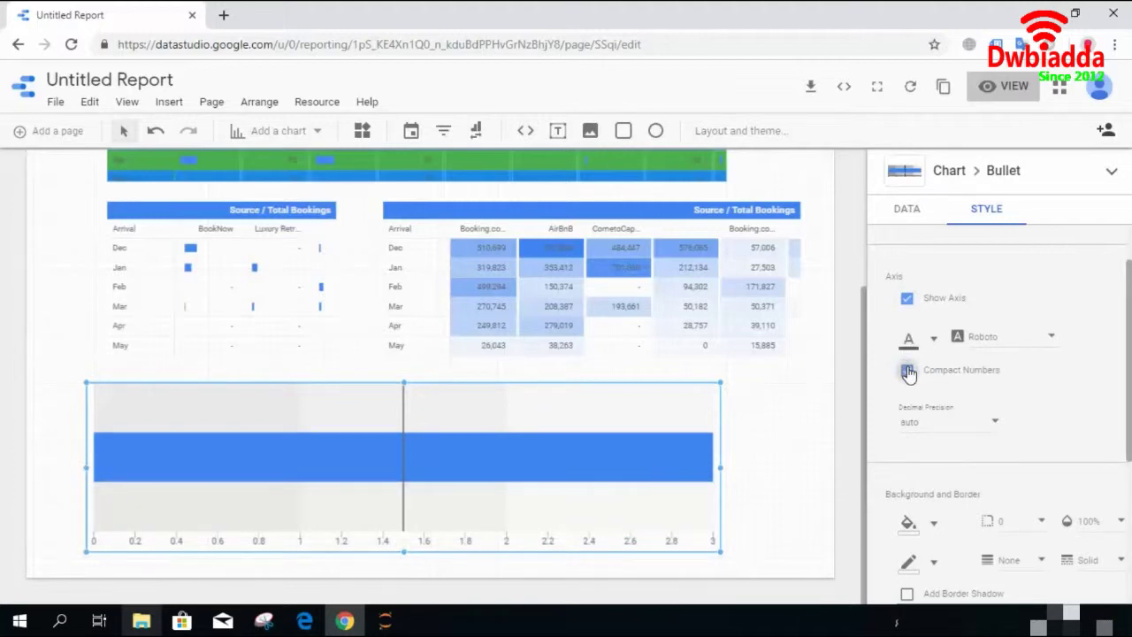
left_click(1001, 430)
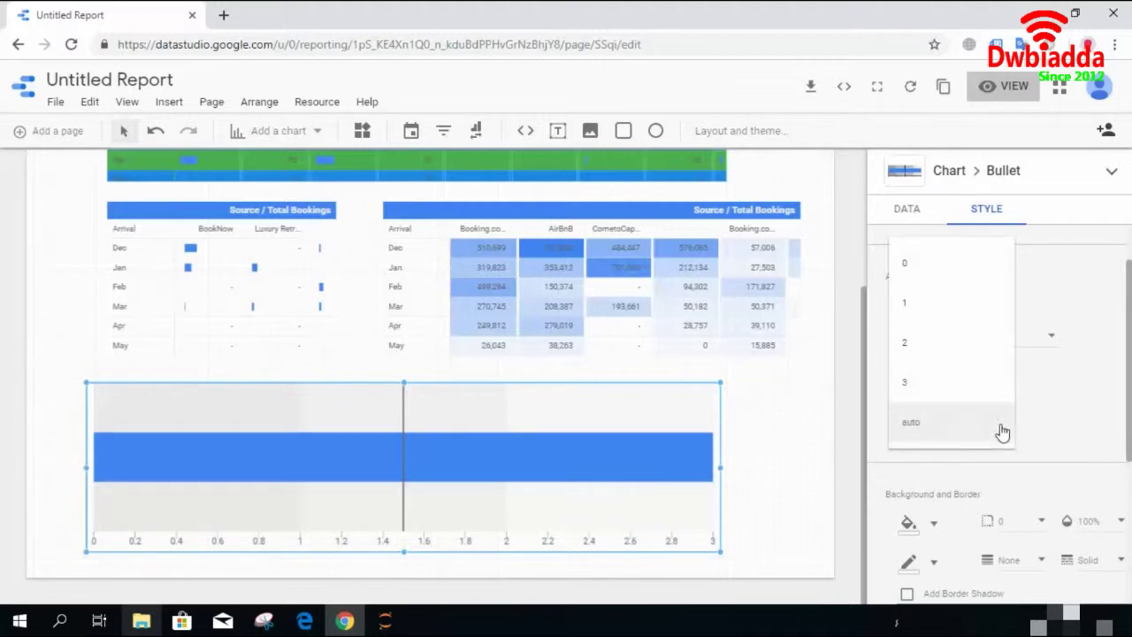
left_click(976, 281)
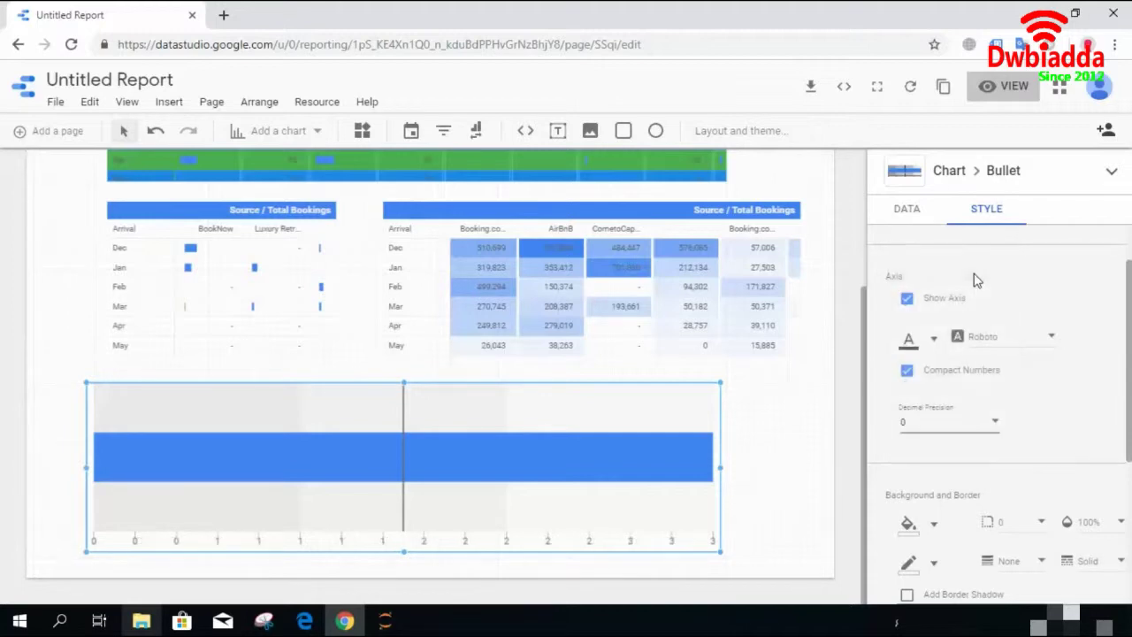
left_click(965, 426)
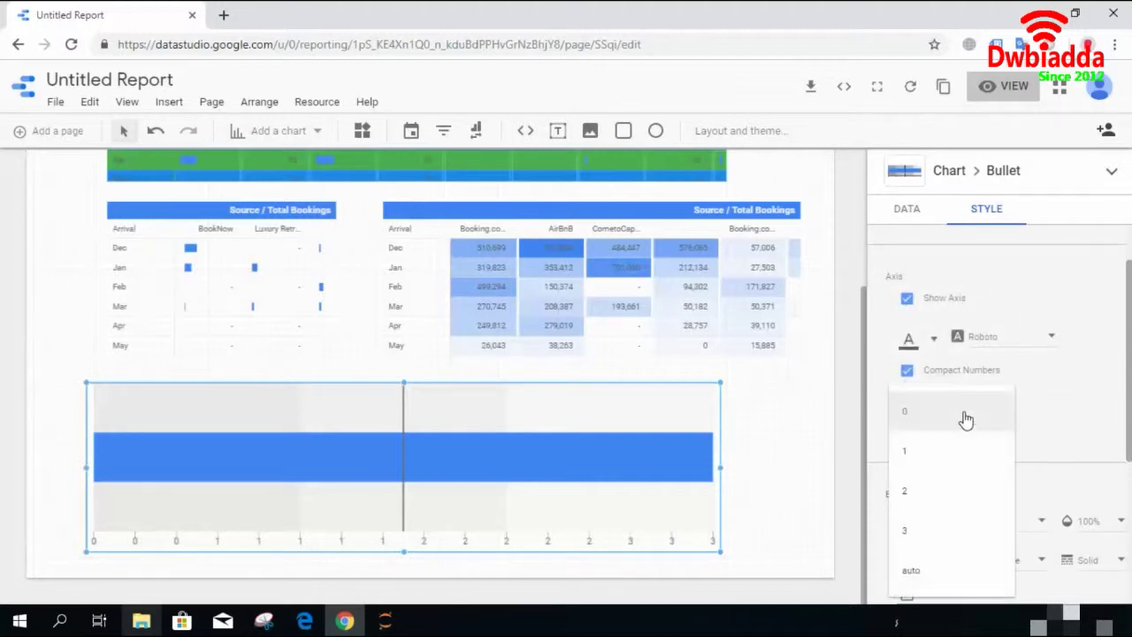
left_click(945, 455)
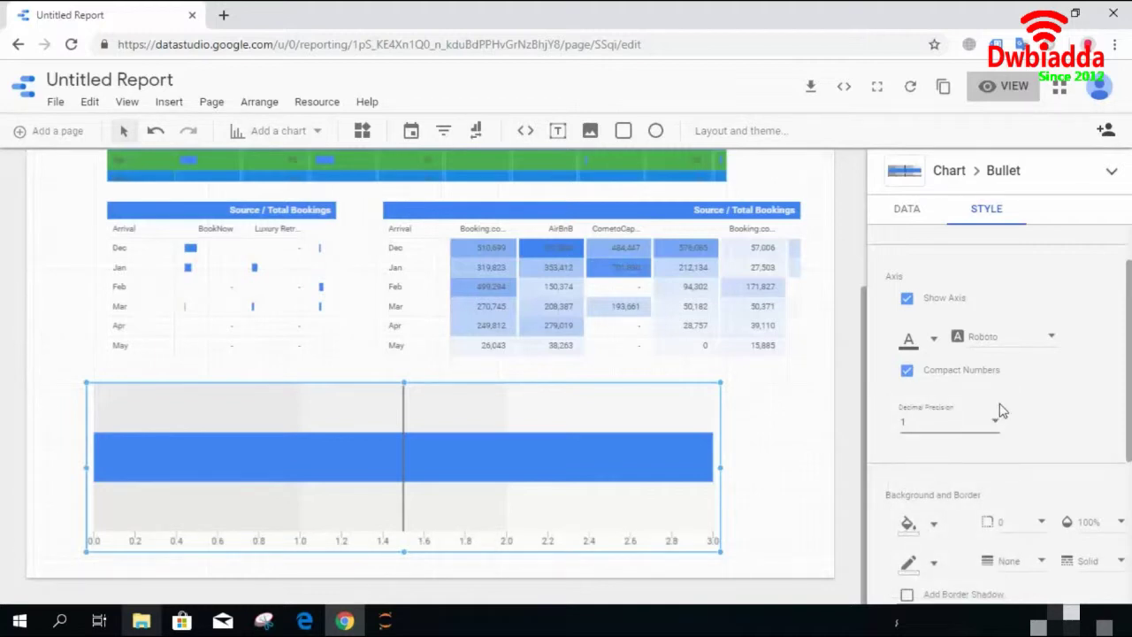
- Set the bullet chart's axis font to Syncopate and deselect the chart
left_click(1051, 338)
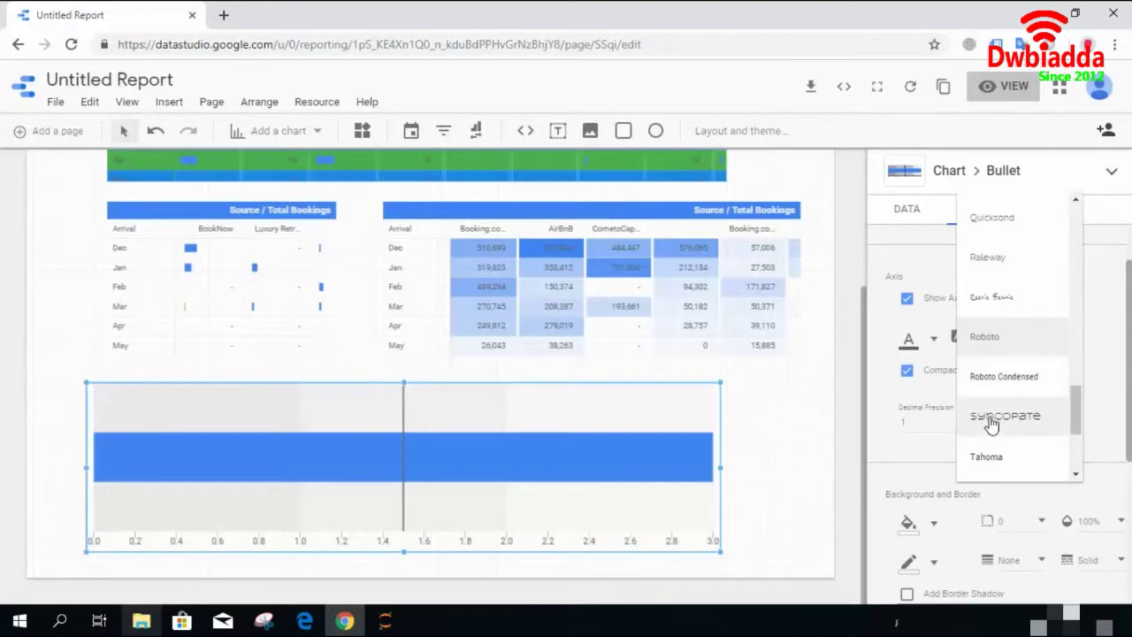
left_click(992, 424)
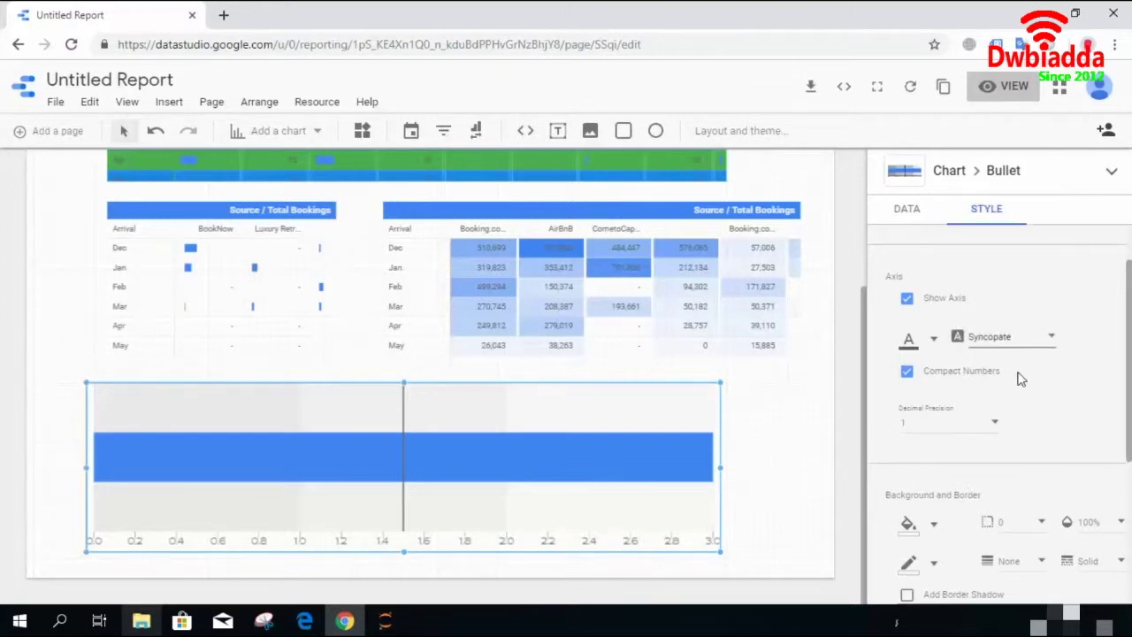
scroll(1017, 398, "down", 3)
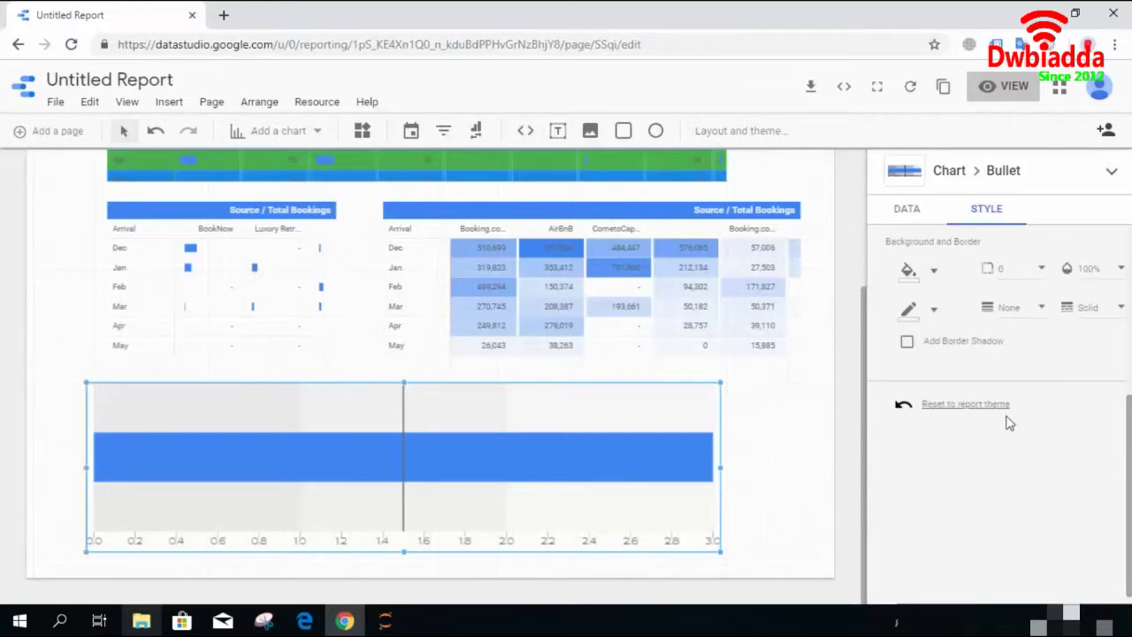
left_click(821, 448)
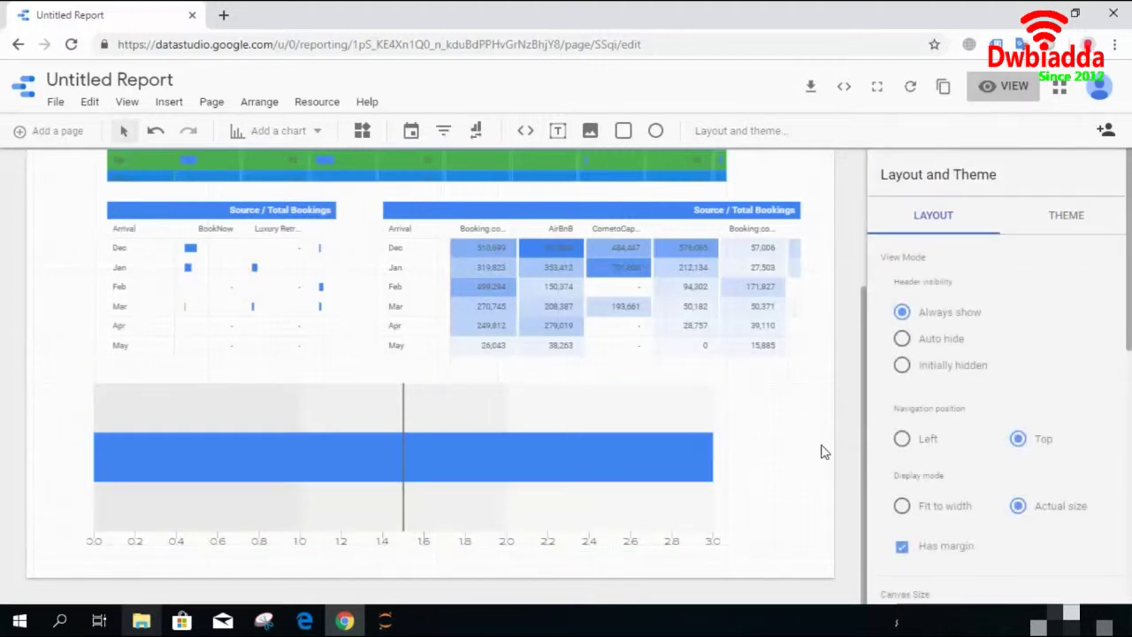
- Preview the whole report, inspect the pivot tables and the bullet chart's target line, and go back to editing at the page's start
left_click(1004, 89)
left_click_drag(866, 304, 864, 162)
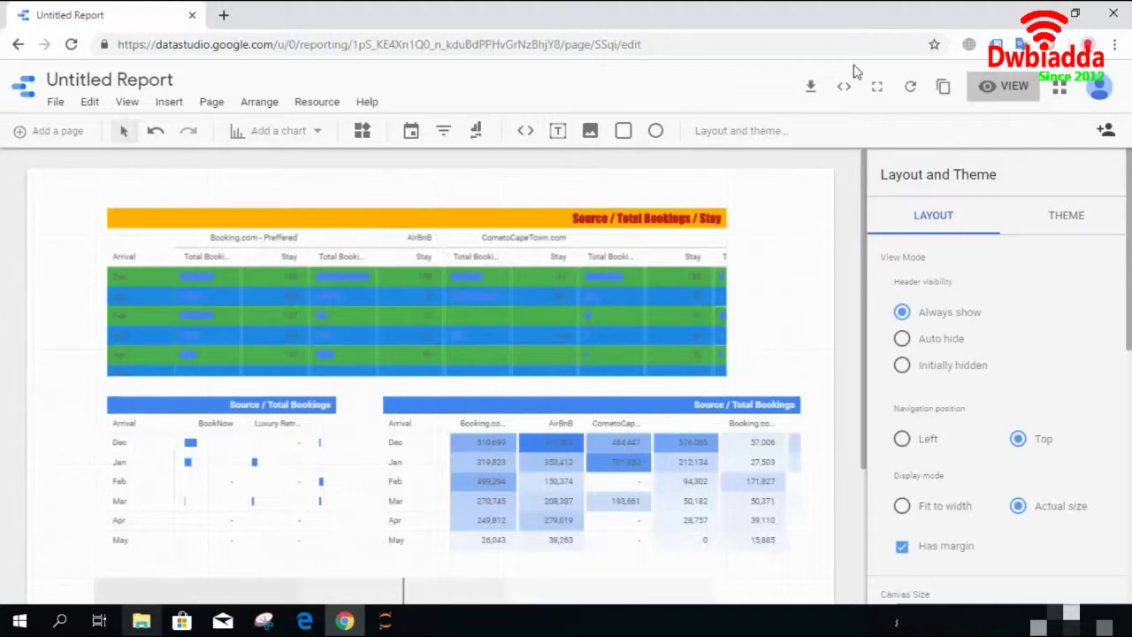
left_click(1031, 90)
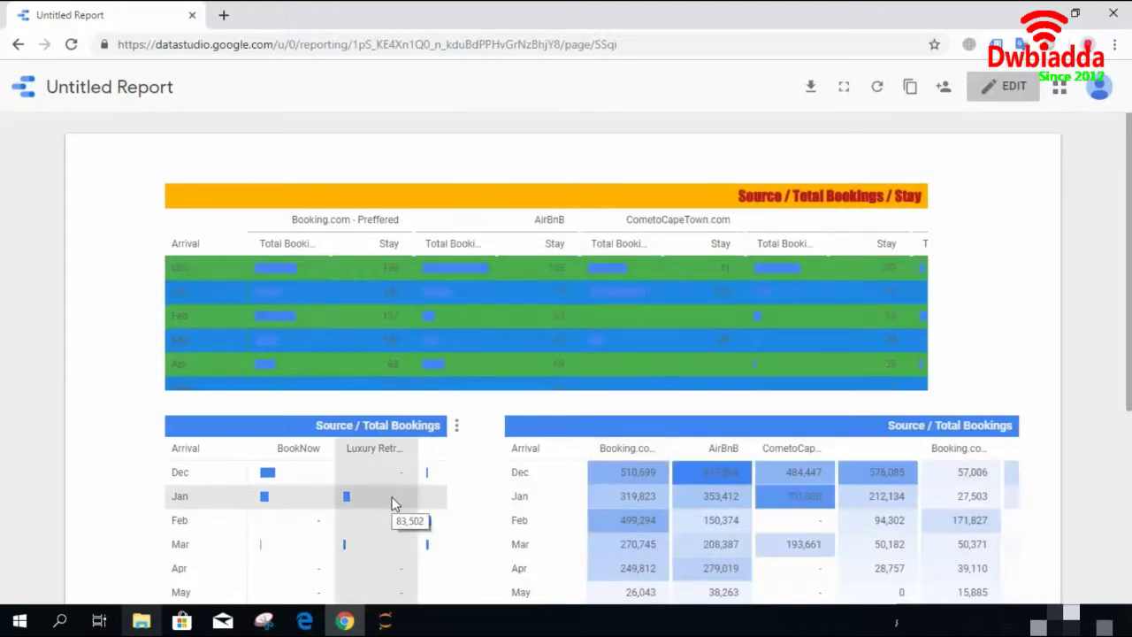
scroll(1122, 336, "down", 3)
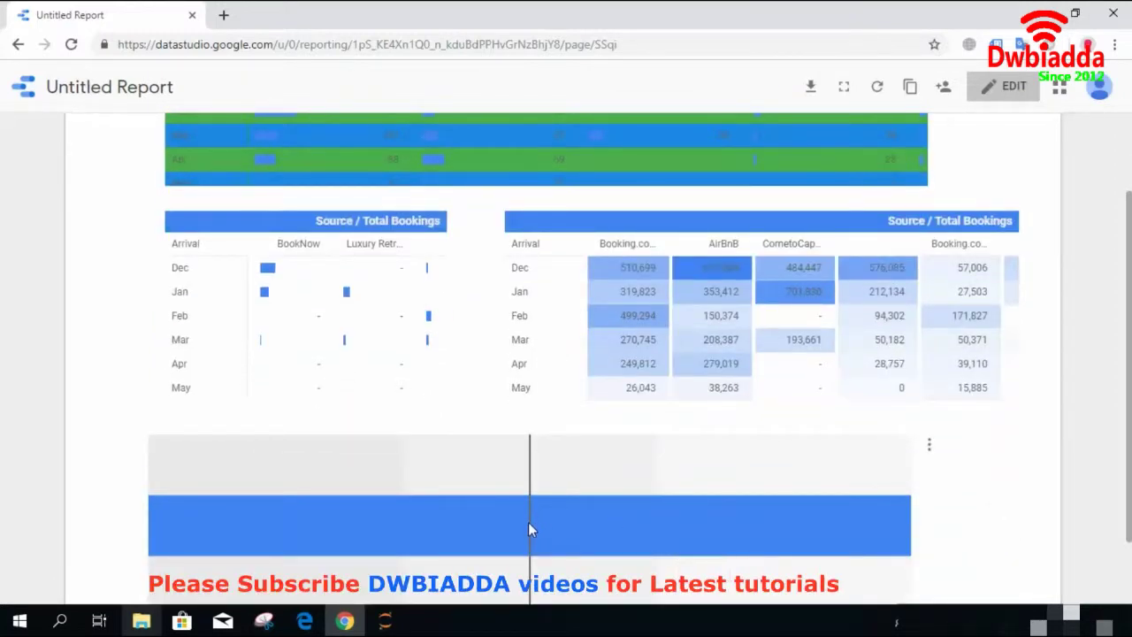
mouse_move(529, 525)
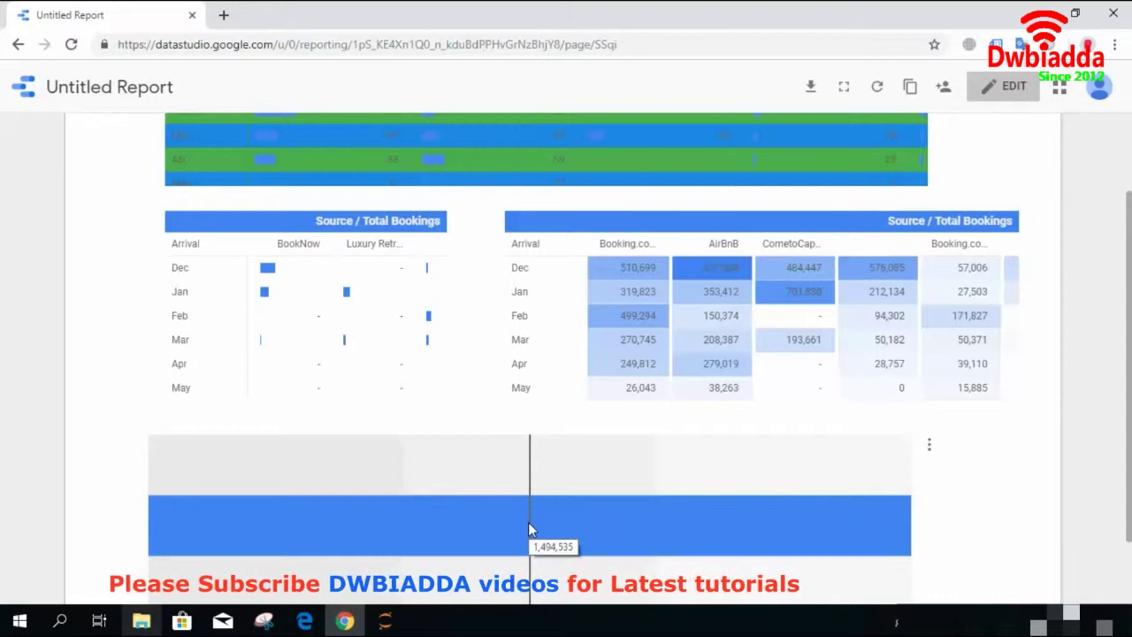
left_click(1001, 93)
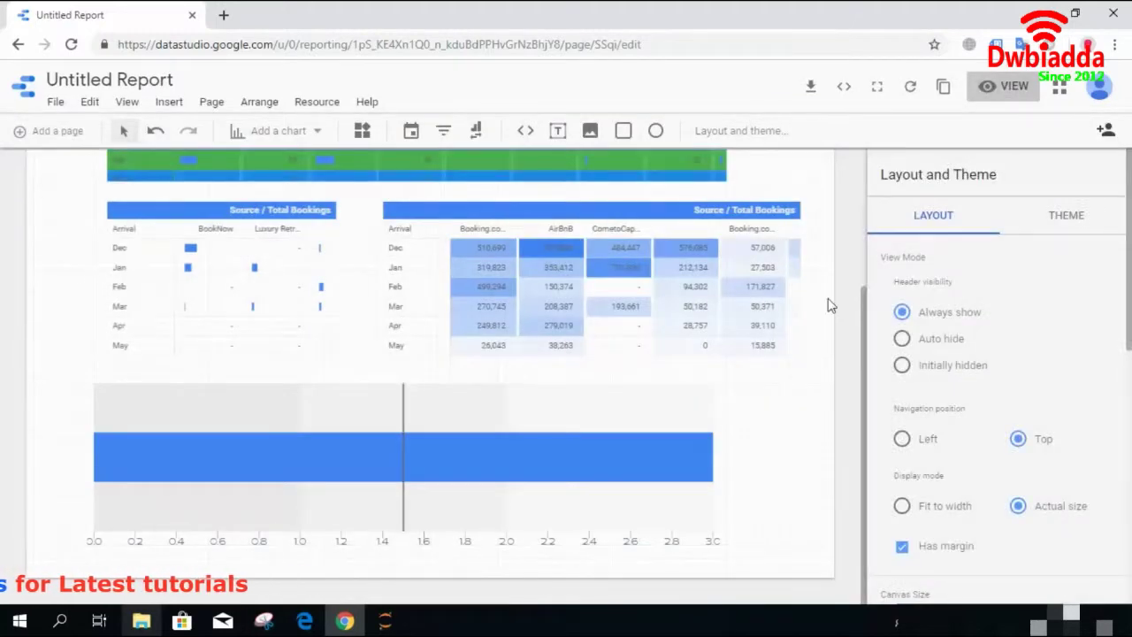
left_click_drag(865, 299, 866, 152)
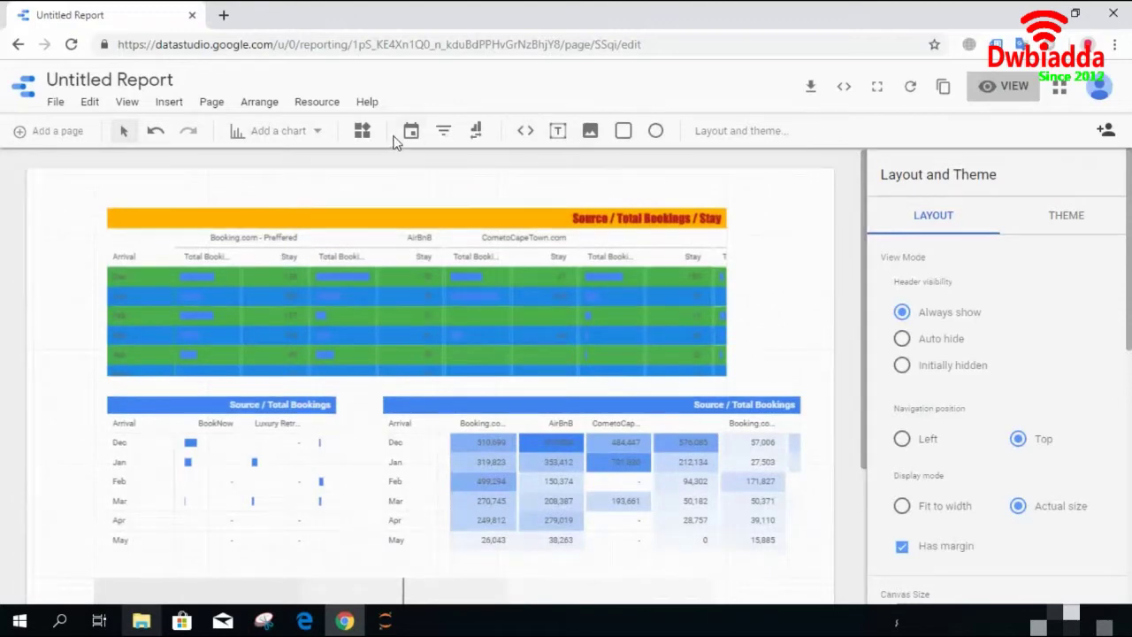